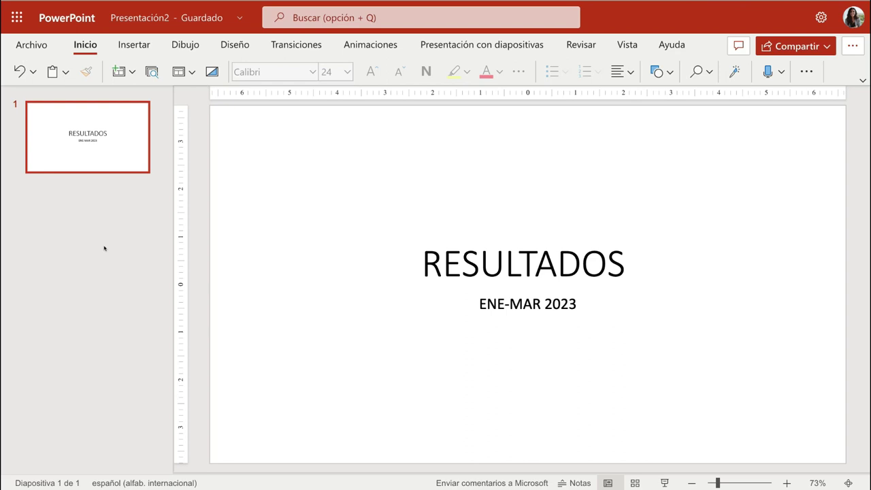
Open Diseñador for the RESULTADOS title slide and browse its design suggestions
left_click(234, 44)
left_click(692, 72)
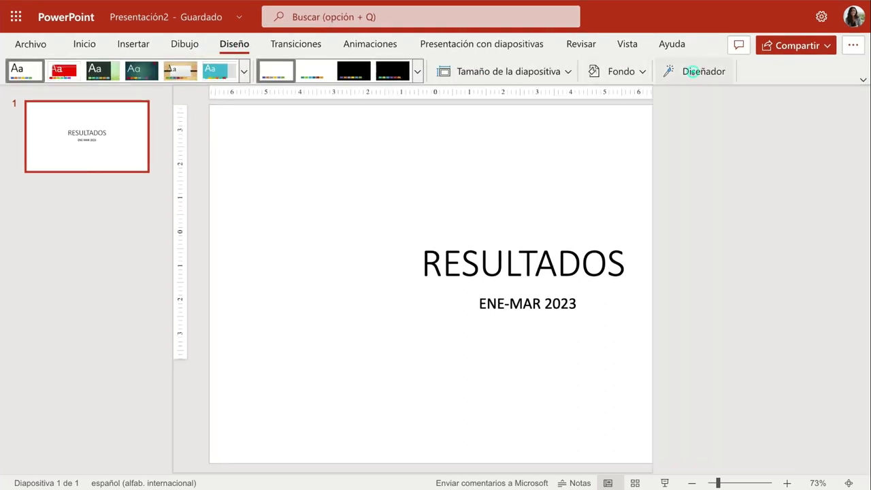
scroll(734, 175, "down", 2)
scroll(733, 175, "down", 2)
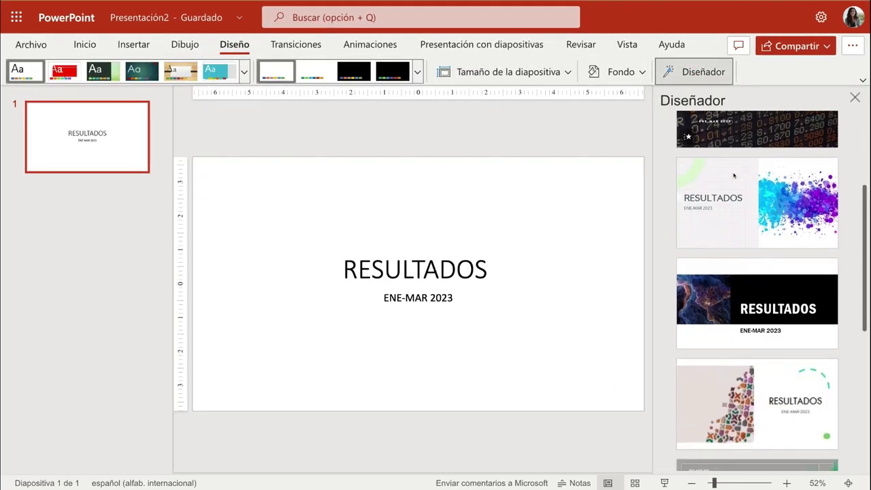
scroll(734, 174, "down", 2)
scroll(733, 175, "down", 2)
scroll(734, 175, "down", 2)
scroll(733, 175, "down", 2)
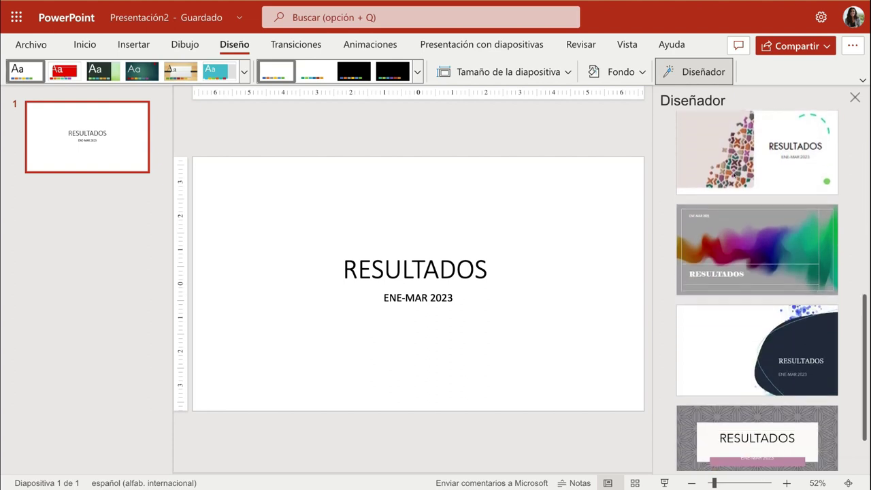
scroll(742, 306, "down", 2)
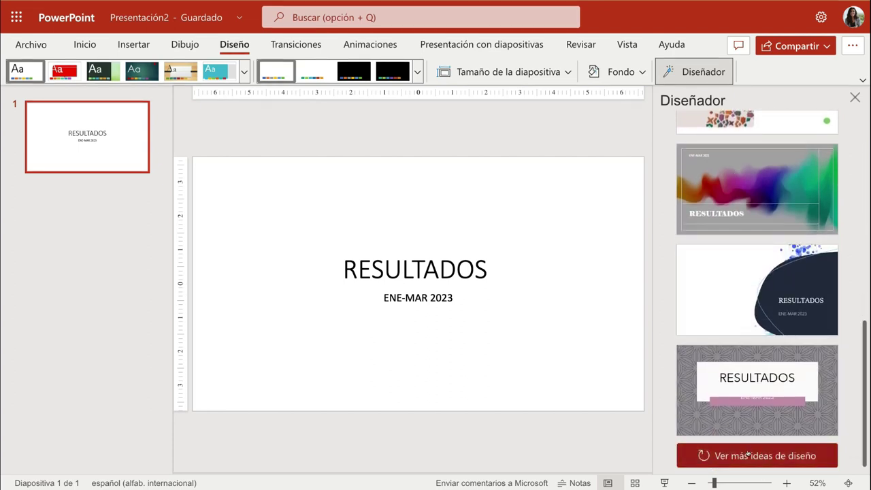
Load more design ideas and apply the blue pen-over-bar-chart photo design with bold white text
left_click(747, 454)
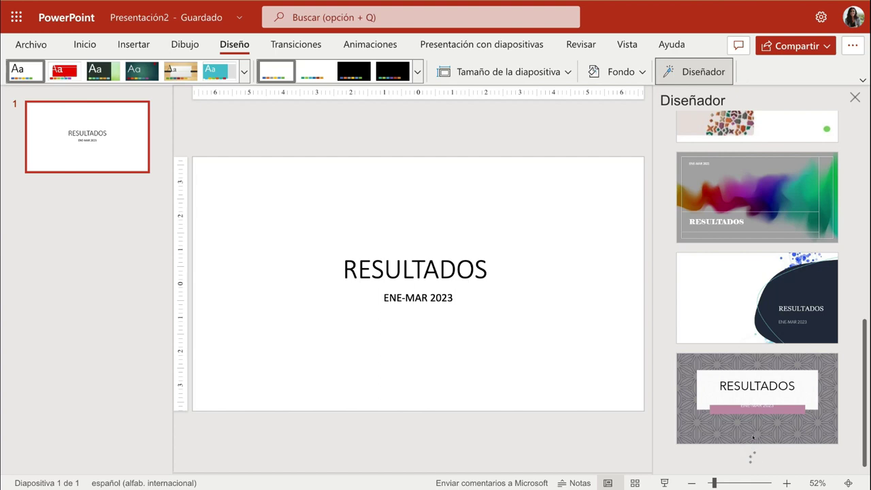
scroll(752, 436, "down", 2)
scroll(754, 437, "down", 2)
scroll(755, 438, "down", 2)
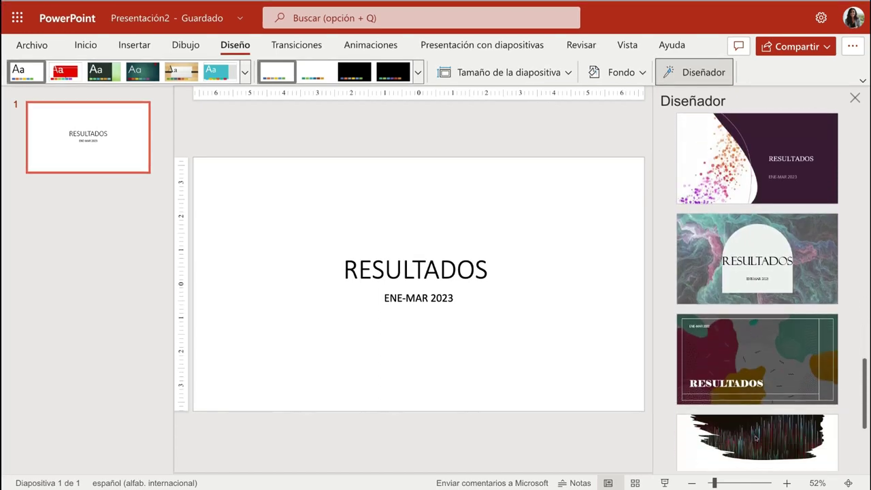
scroll(755, 438, "down", 3)
left_click(748, 454)
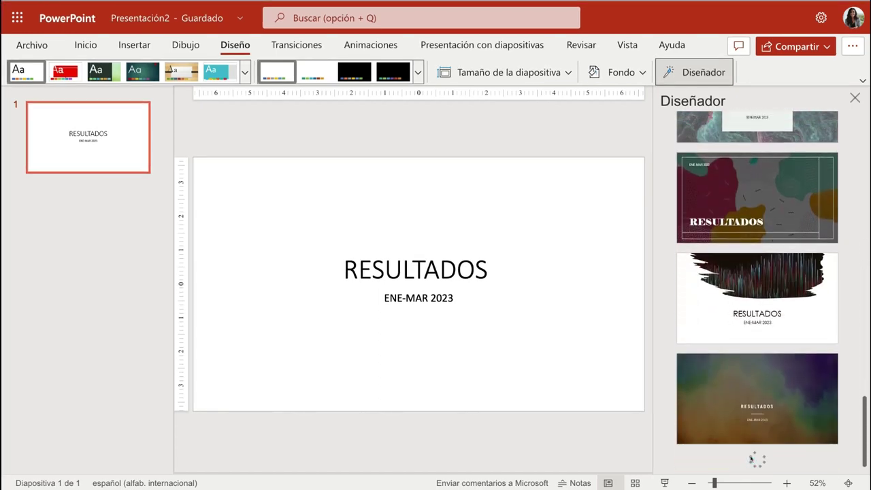
left_click(741, 208)
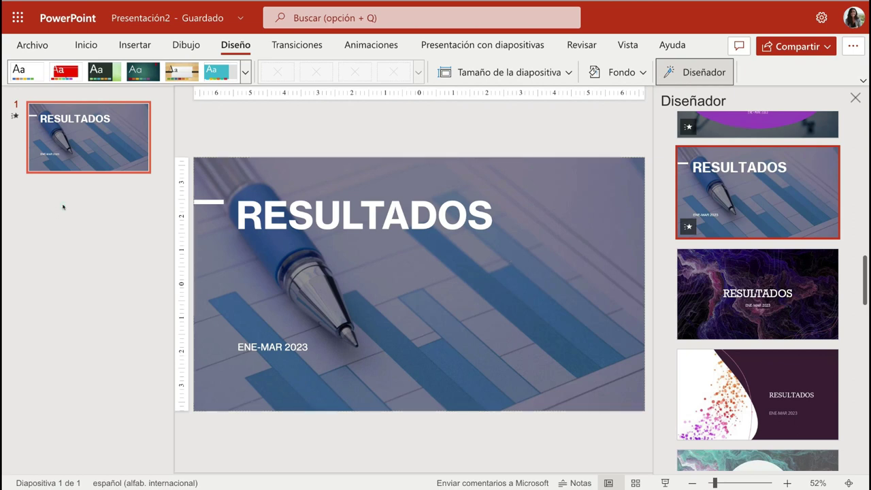
left_click(64, 207)
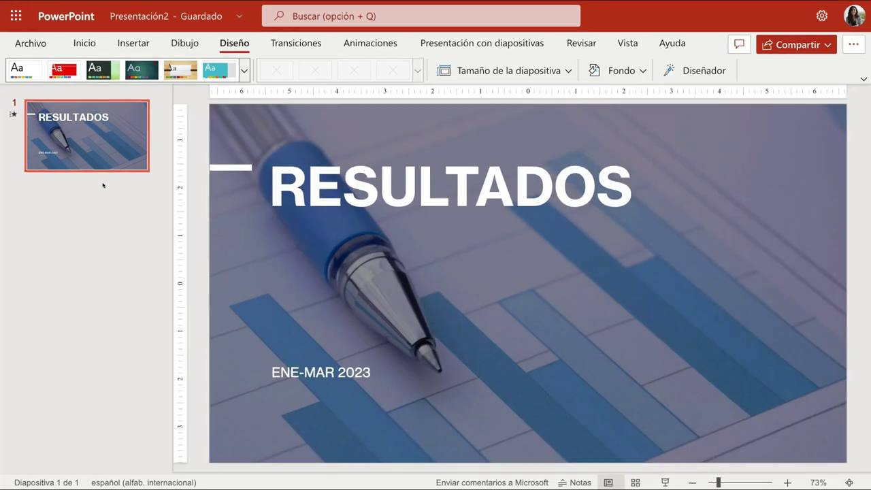
Add a new slide after the title slide and try a photo design idea on VENTAS
right_click(104, 184)
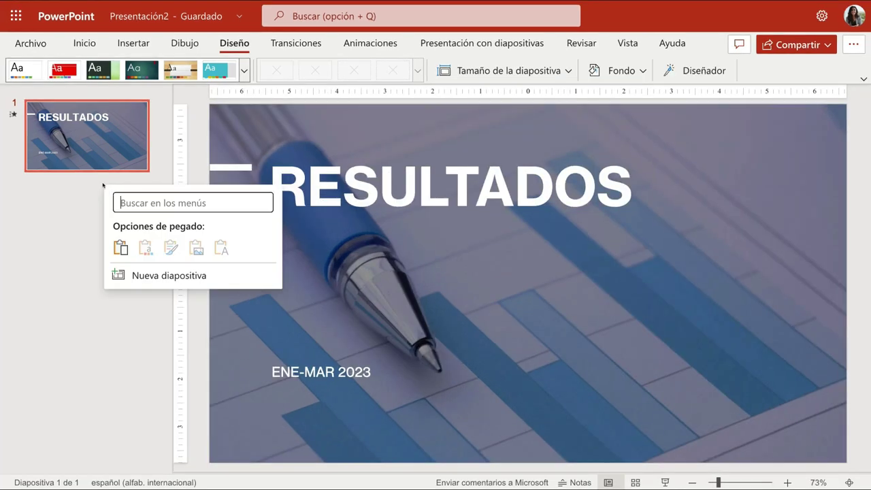
left_click(145, 273)
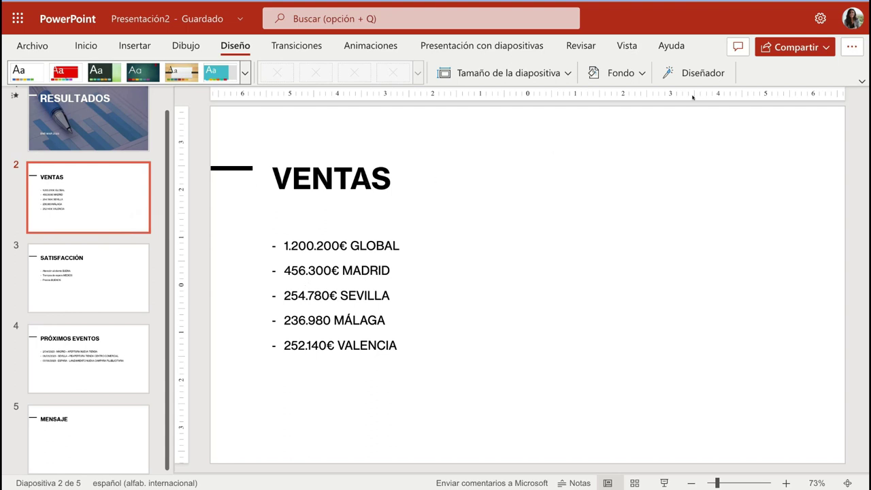
left_click(696, 74)
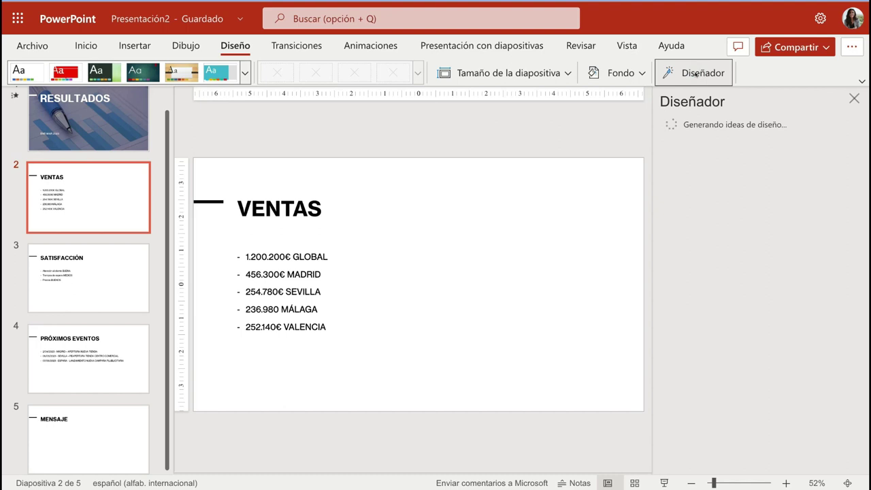
scroll(747, 244, "down", 2)
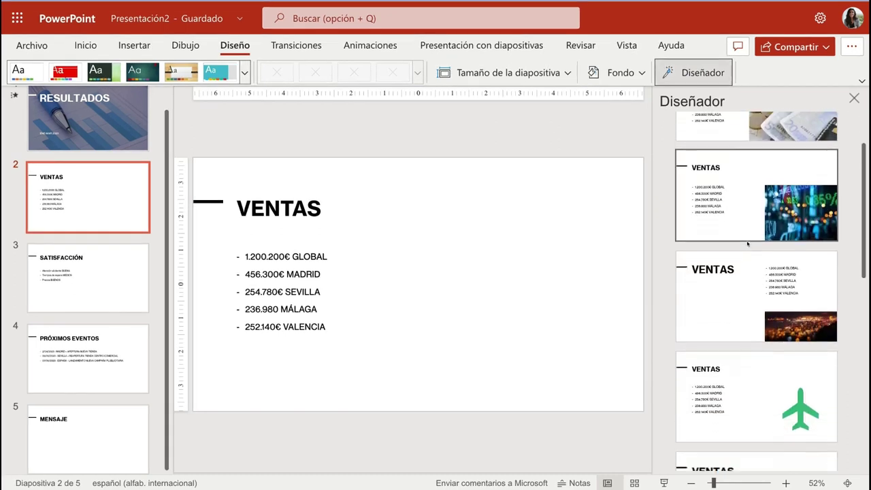
scroll(747, 244, "down", 3)
scroll(747, 244, "down", 3)
scroll(747, 244, "down", 3)
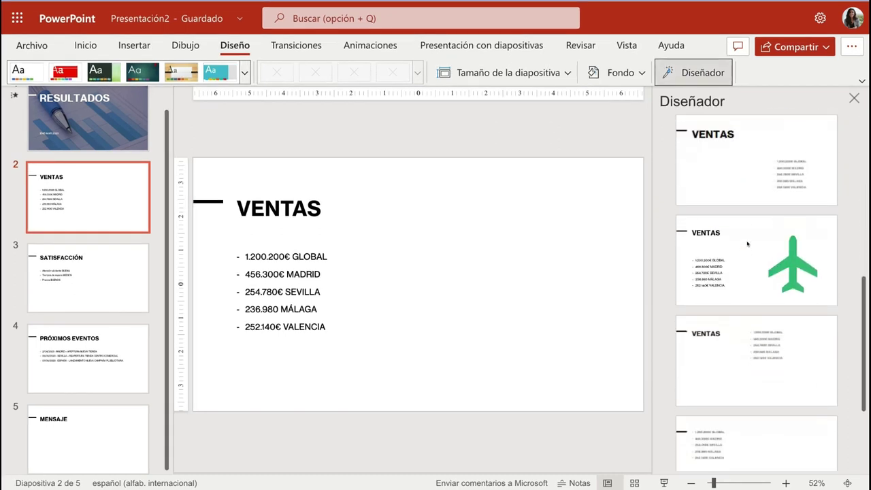
scroll(747, 243, "down", 3)
left_click(743, 201)
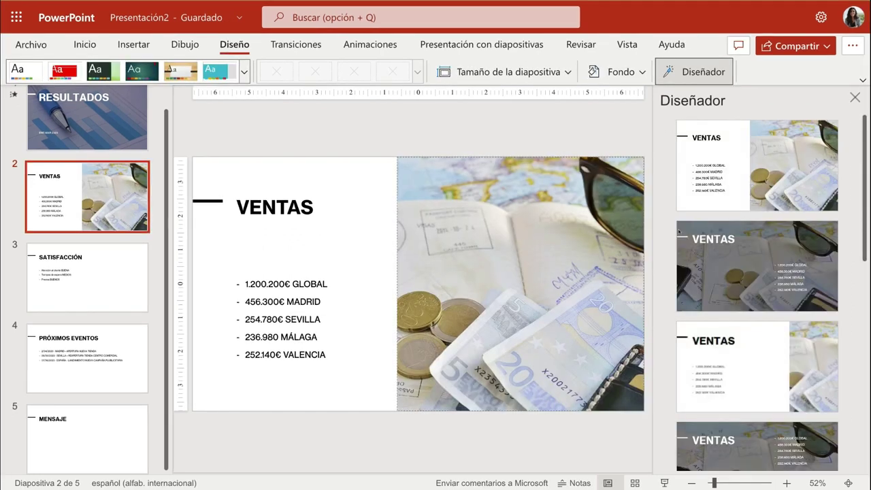
Give VENTAS the darkened full-photo background of euro notes, coins and sunglasses
scroll(762, 267, "down", 3)
scroll(763, 267, "down", 3)
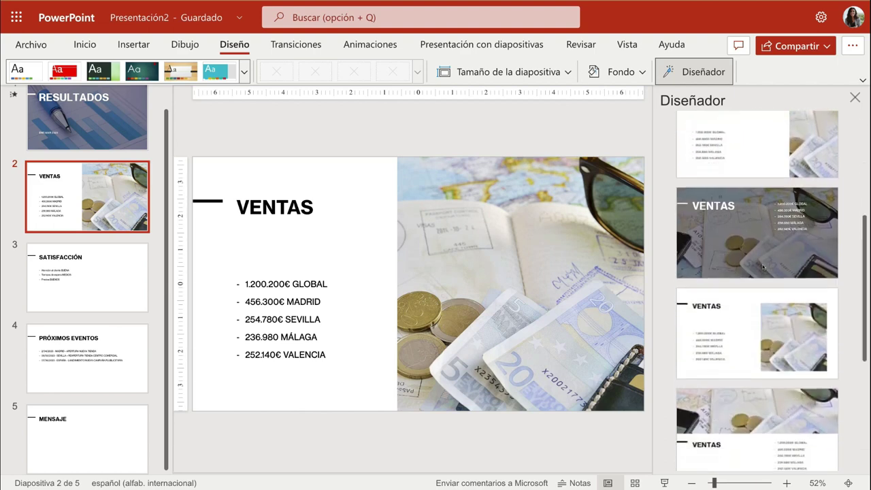
scroll(763, 267, "down", 3)
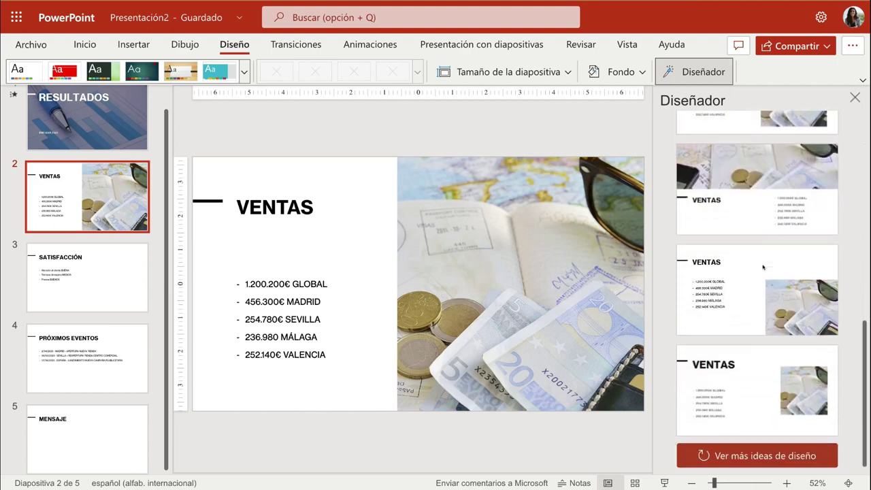
left_click(759, 460)
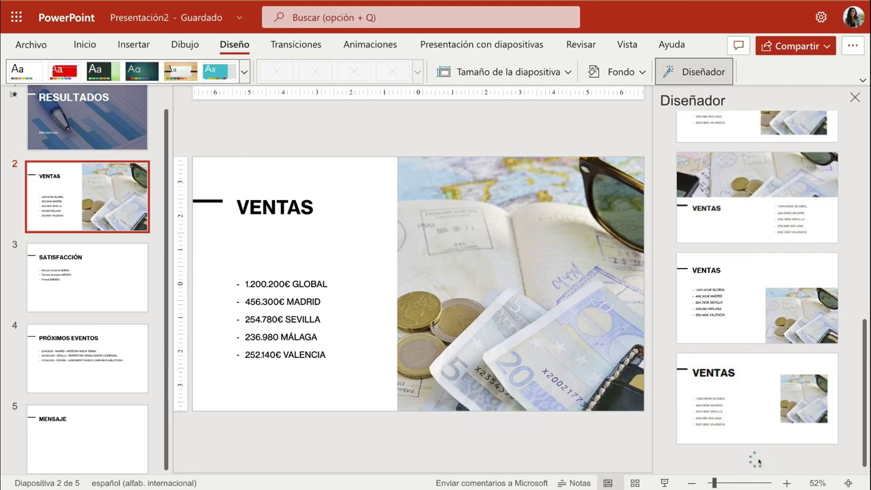
scroll(760, 428, "down", 2)
scroll(763, 409, "down", 2)
scroll(762, 396, "down", 1)
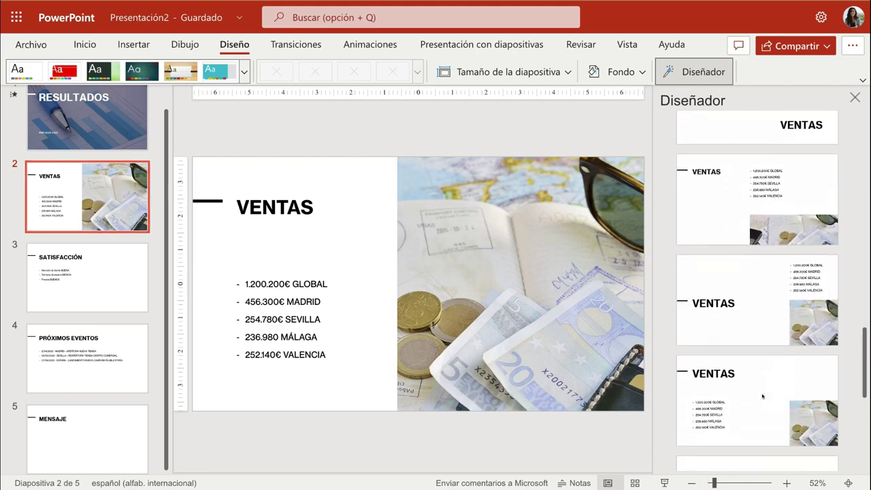
scroll(762, 381, "up", 3)
scroll(752, 272, "up", 3)
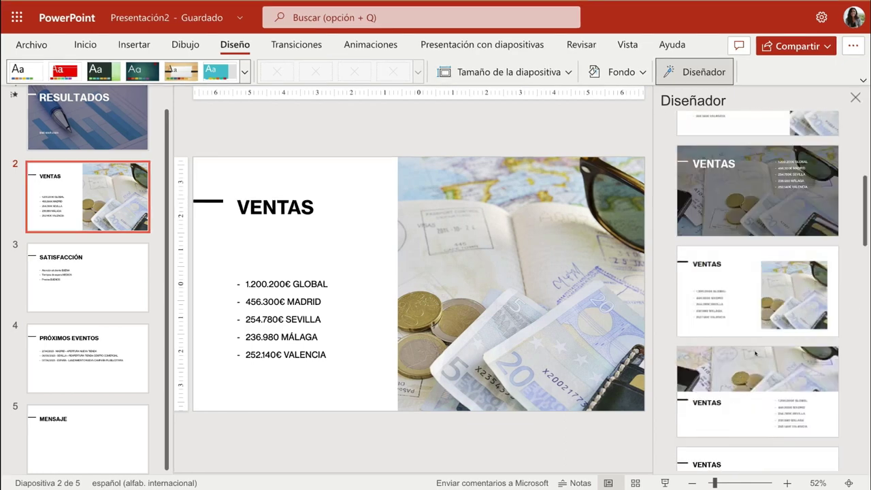
left_click(748, 214)
left_click(95, 275)
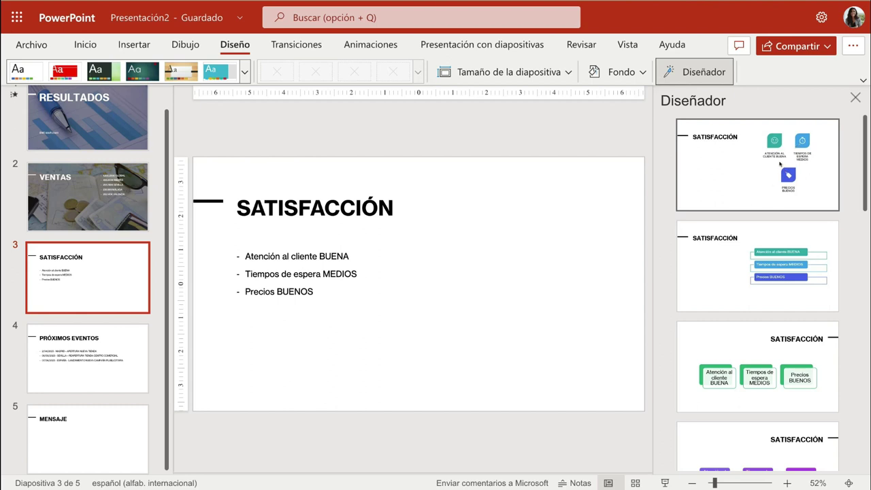
Apply an icon layout design idea to the three SATISFACCIÓN points
scroll(780, 163, "down", 2)
scroll(780, 163, "down", 2)
scroll(780, 163, "down", 3)
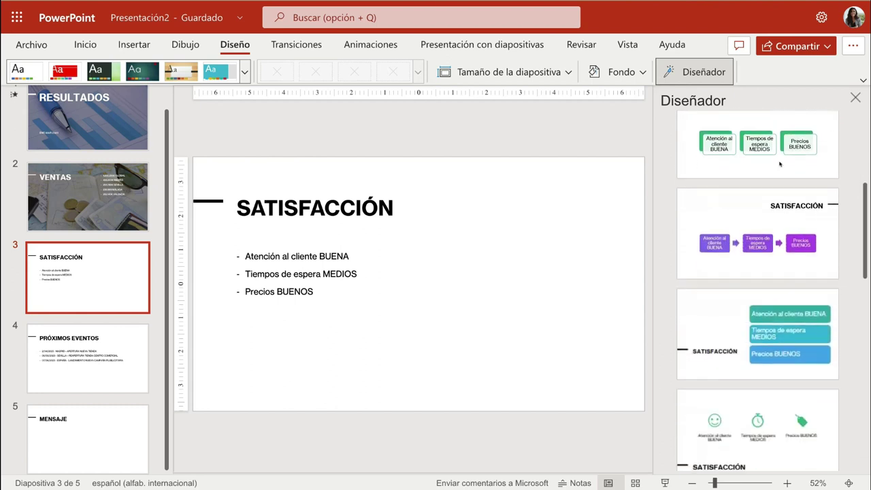
scroll(780, 163, "down", 2)
scroll(780, 163, "down", 3)
scroll(779, 163, "down", 3)
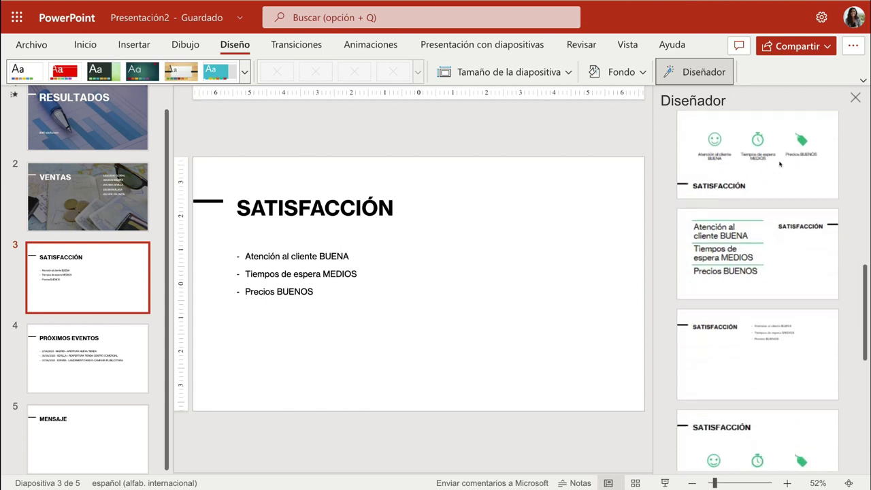
scroll(780, 163, "down", 3)
scroll(780, 163, "down", 2)
scroll(780, 164, "down", 2)
scroll(780, 163, "down", 1)
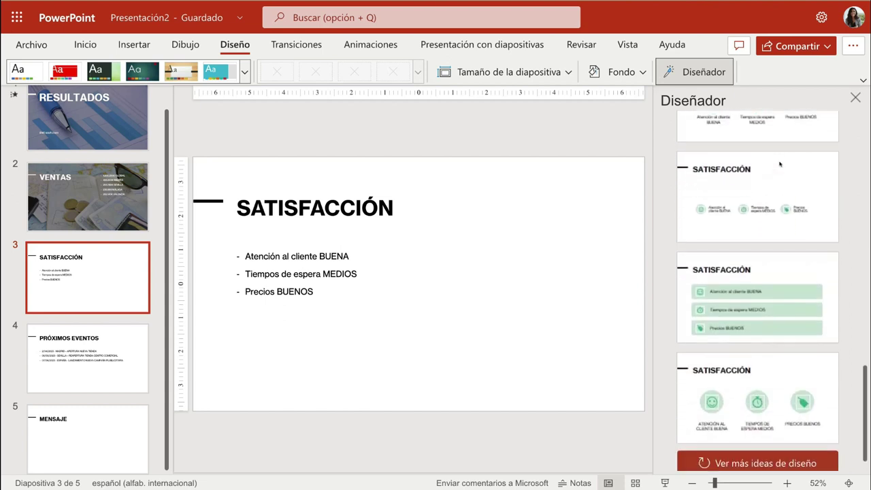
left_click(807, 351)
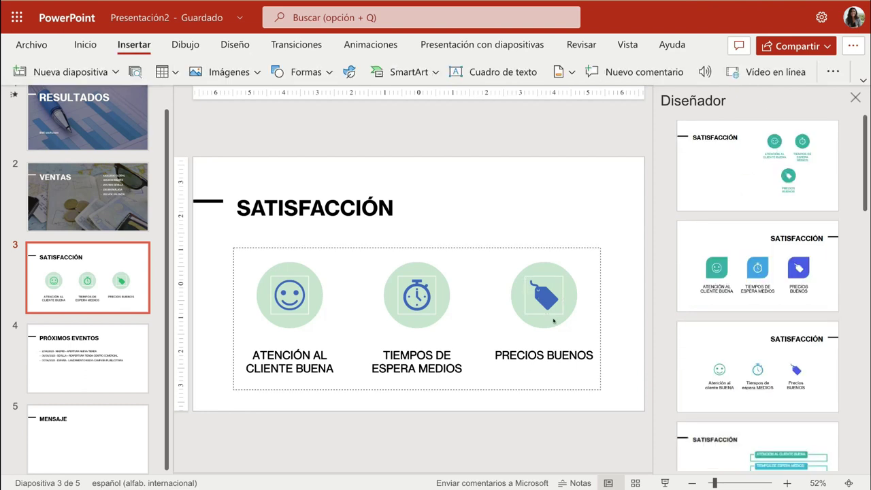
Select the SATISFACCIÓN icon graphic and give it a new colour scheme
left_click(550, 312)
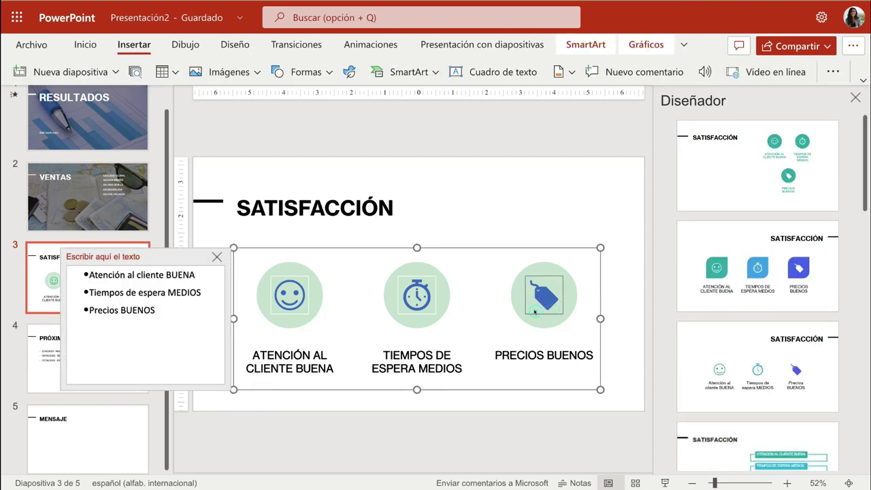
left_click(539, 318)
left_click(544, 326)
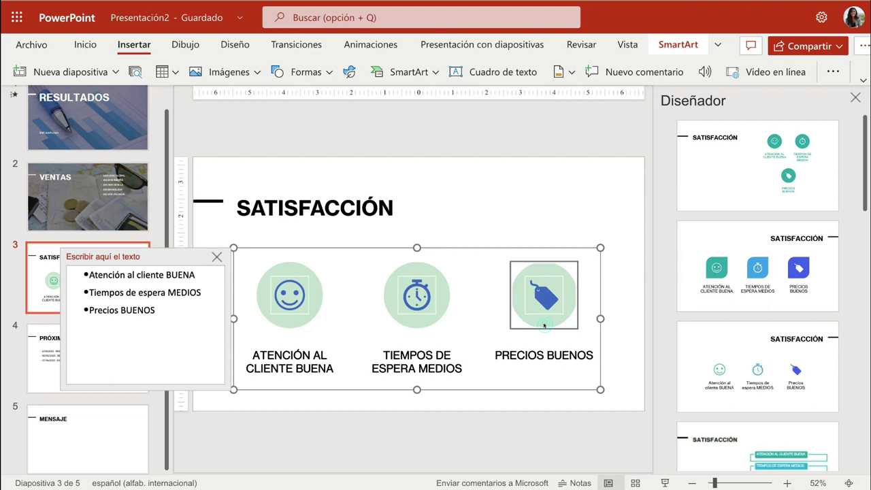
right_click(543, 326)
left_click(603, 349)
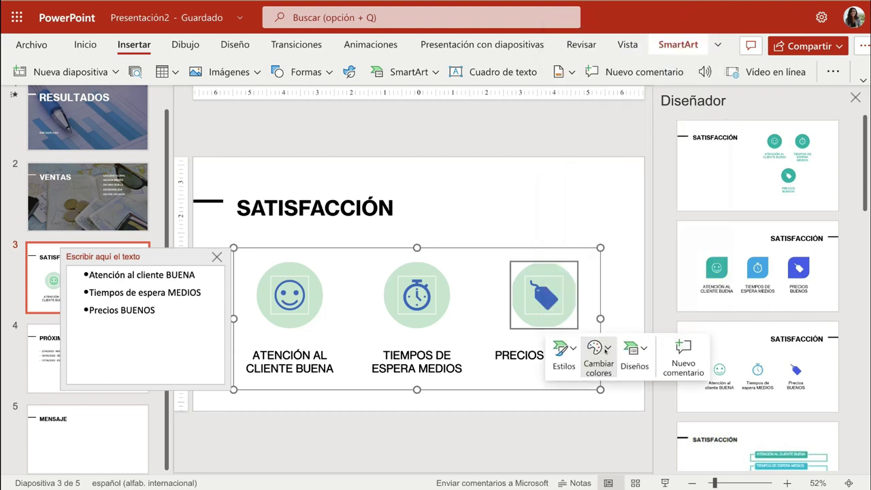
scroll(505, 353, "down", 3)
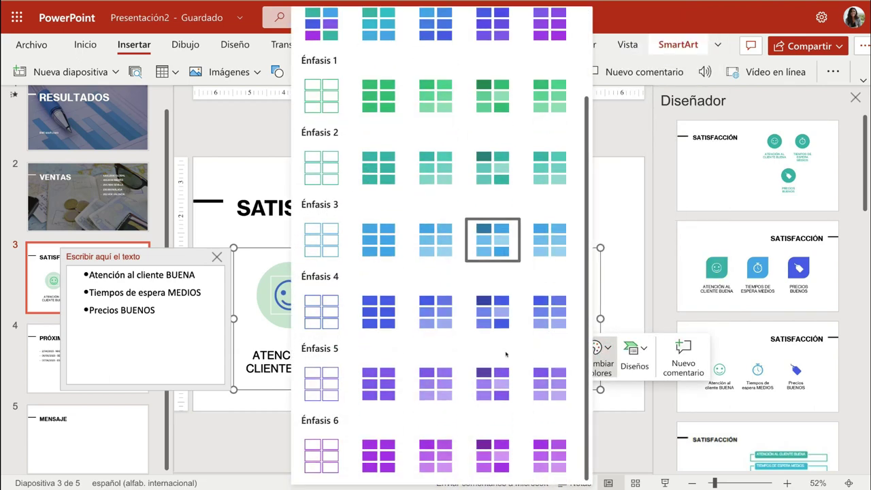
scroll(505, 353, "up", 5)
left_click(321, 127)
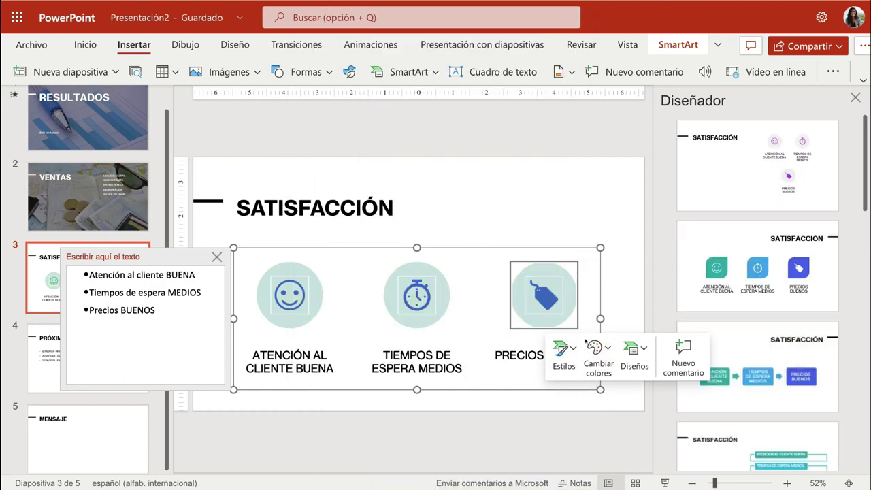
left_click(92, 199)
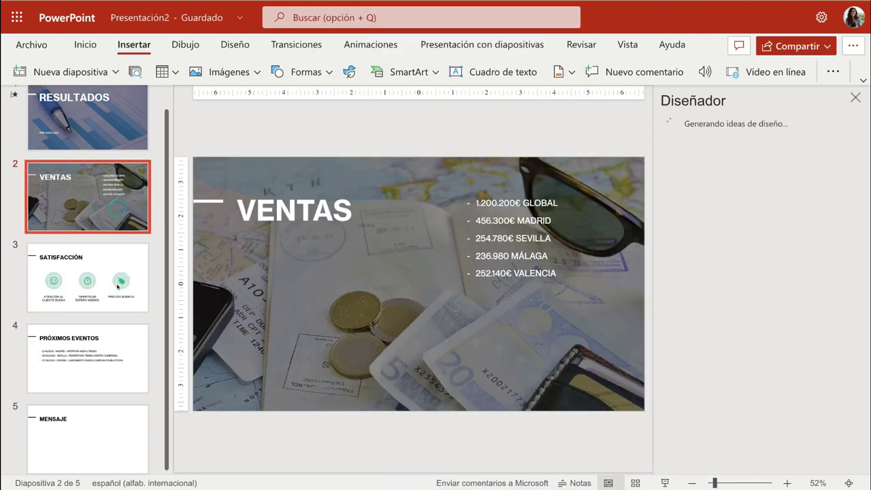
Lay out the SATISFACCIÓN points as teal stacked icon bars, then move to slide 4
left_click(117, 287)
scroll(758, 272, "down", 2)
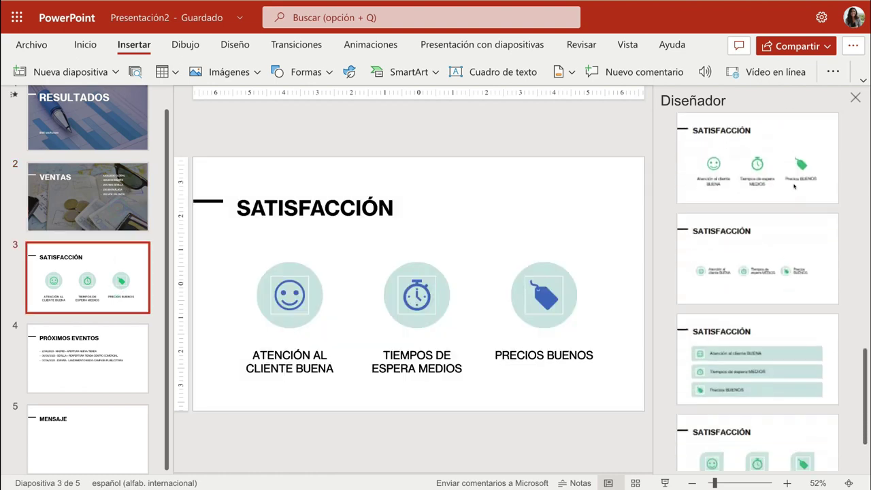
left_click(786, 263)
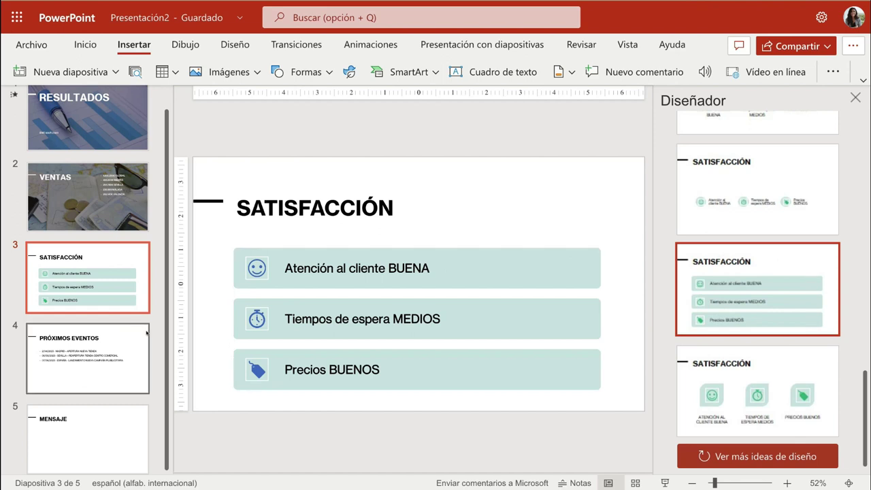
left_click(128, 354)
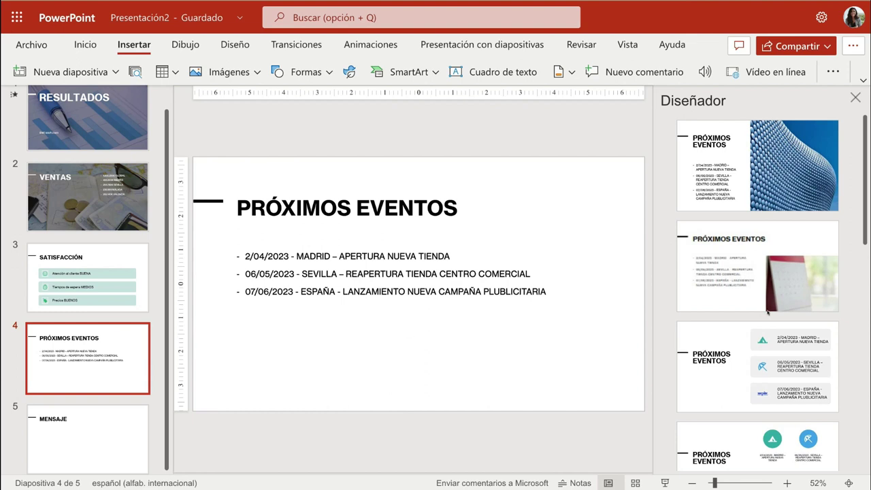
Apply a timeline design idea to the PRÓXIMOS EVENTOS event list
scroll(767, 312, "down", 3)
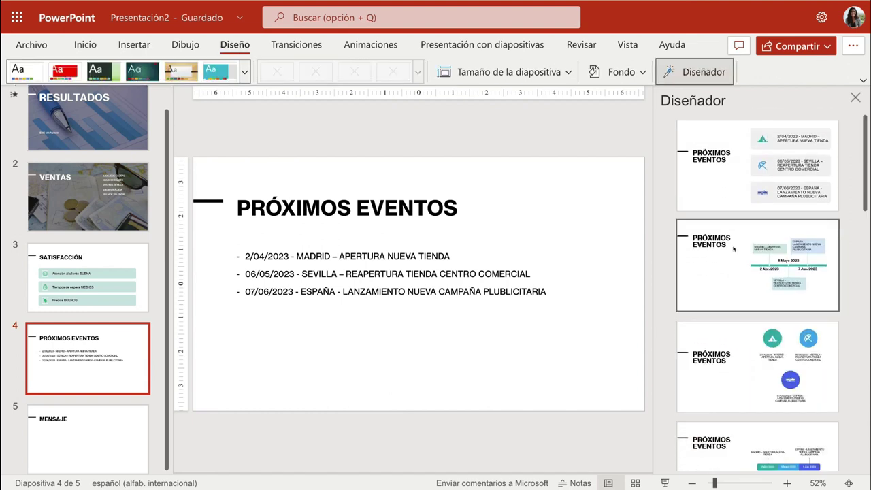
scroll(733, 258, "down", 2)
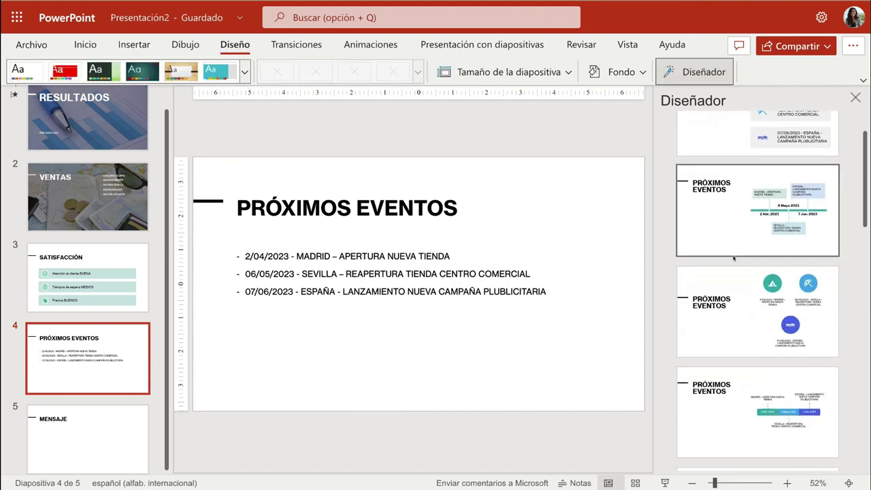
scroll(733, 262, "down", 1)
scroll(733, 267, "down", 2)
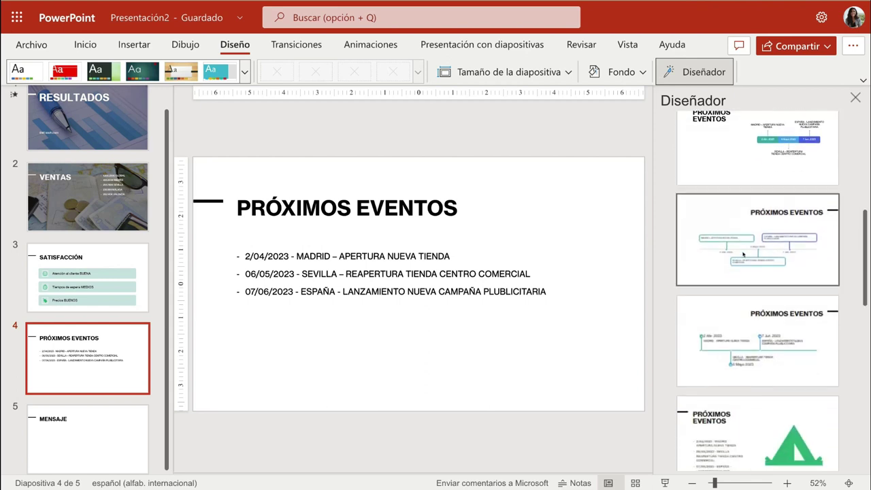
scroll(754, 217, "down", 1)
left_click(754, 218)
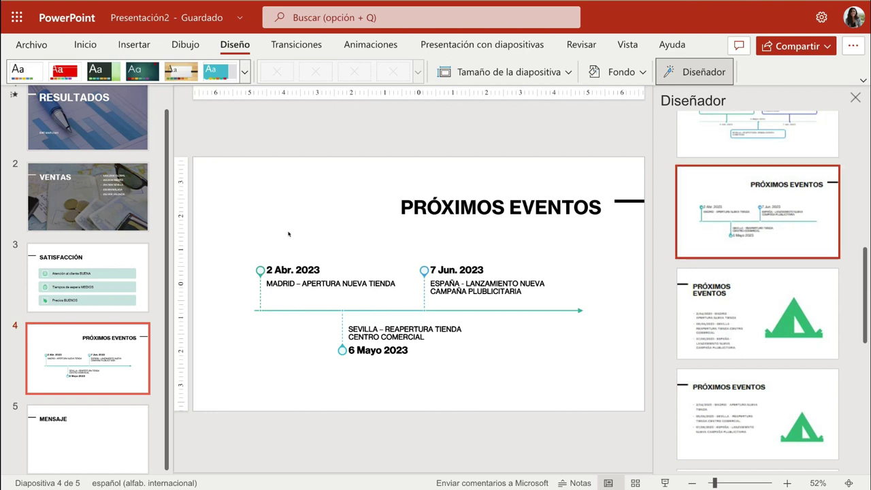
Switch PRÓXIMOS EVENTOS to the purple-marked timeline variant, then move to the MENSAJE slide
left_click(108, 259)
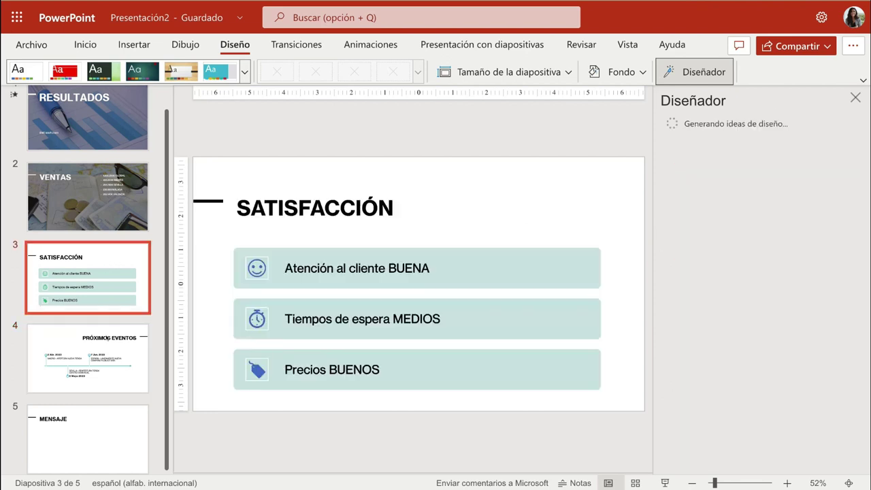
left_click(107, 338)
scroll(777, 261, "down", 2)
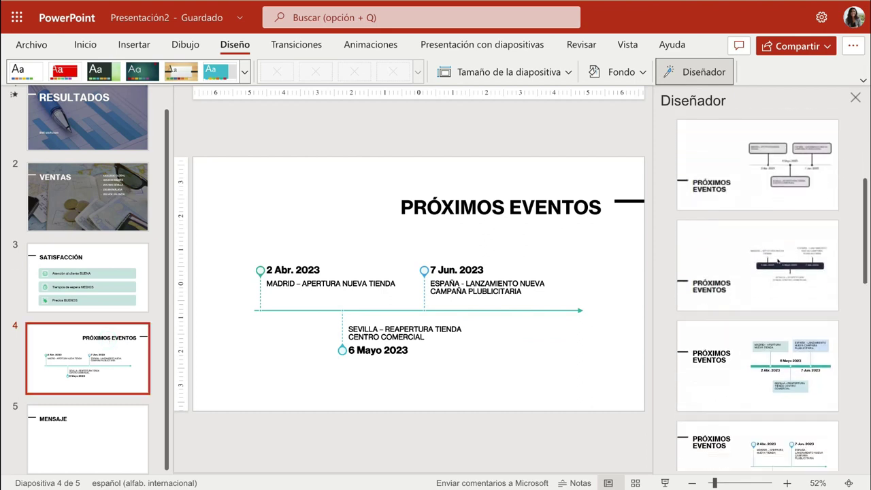
scroll(778, 261, "down", 1)
scroll(777, 260, "down", 1)
scroll(777, 261, "down", 1)
left_click(757, 421)
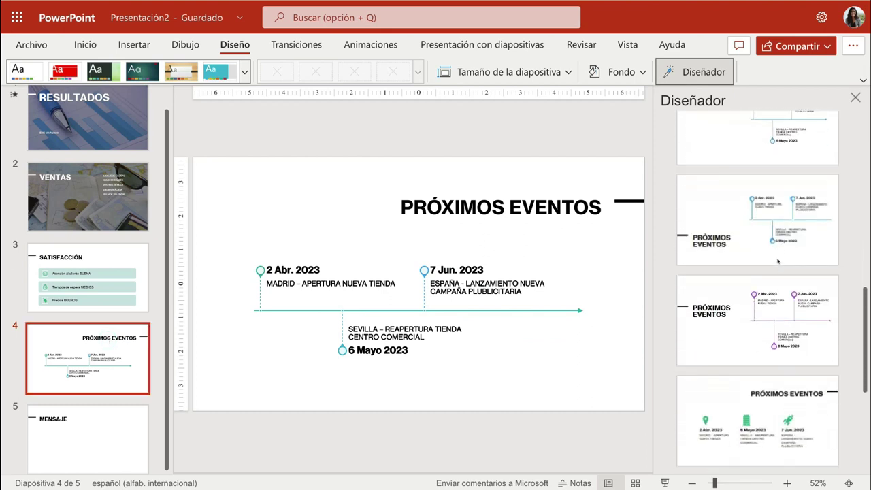
left_click(87, 436)
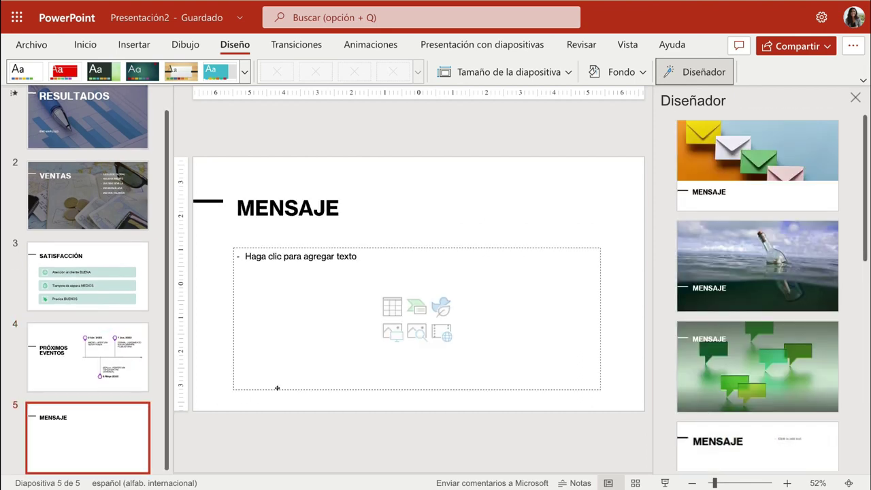
Insert a stock photo found with 'MENSAJE' of colourful paper speech bubbles, filling the slide behind the title
left_click(405, 266)
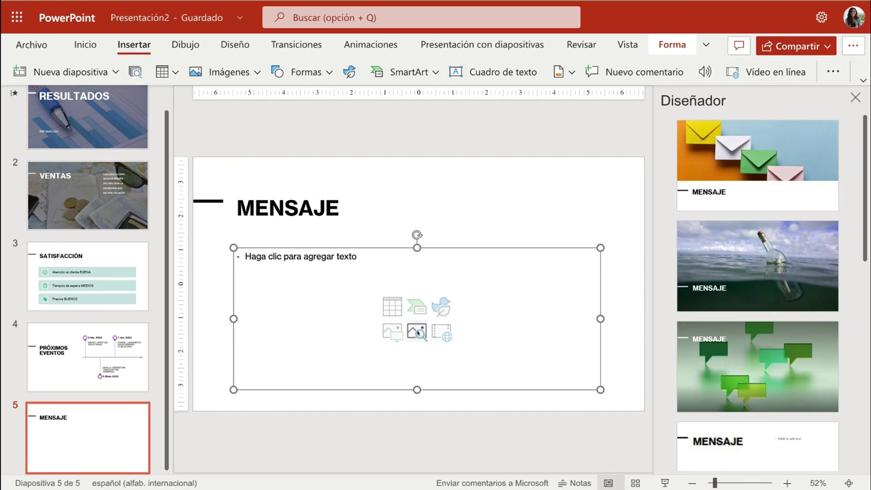
left_click(416, 331)
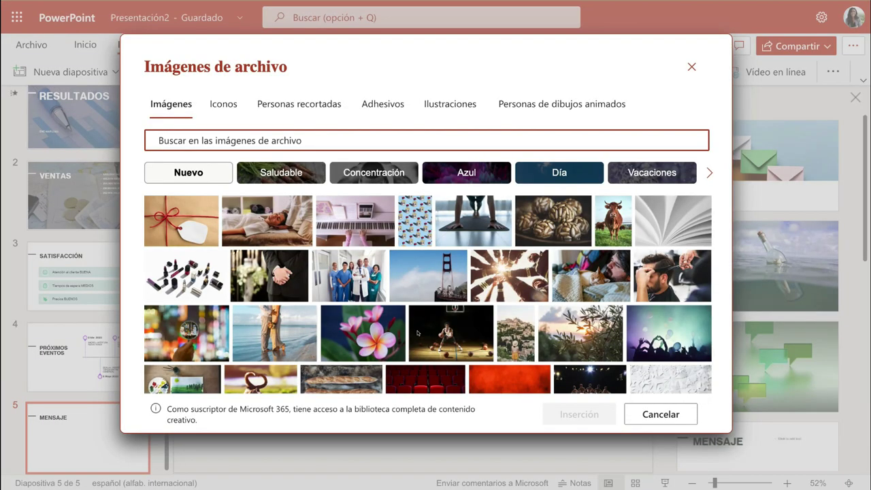
scroll(418, 333, "down", 2)
scroll(416, 331, "up", 2)
type("MENSAJE")
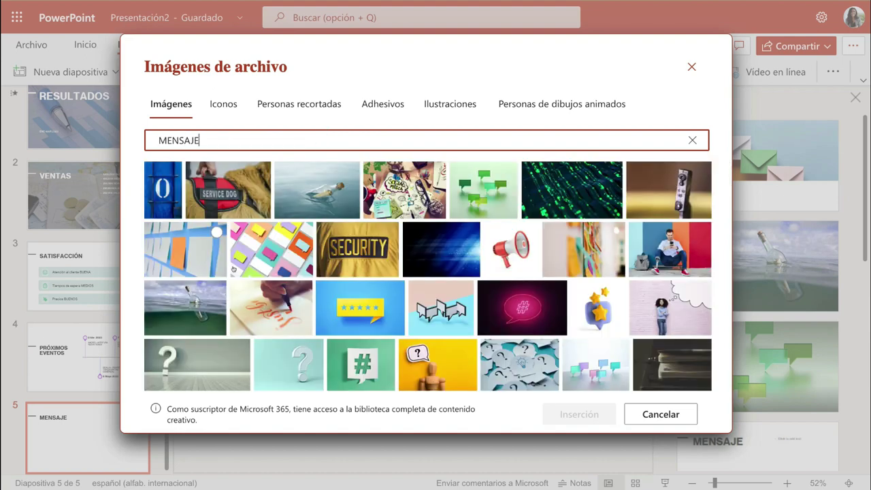
left_click(256, 251)
left_click(574, 413)
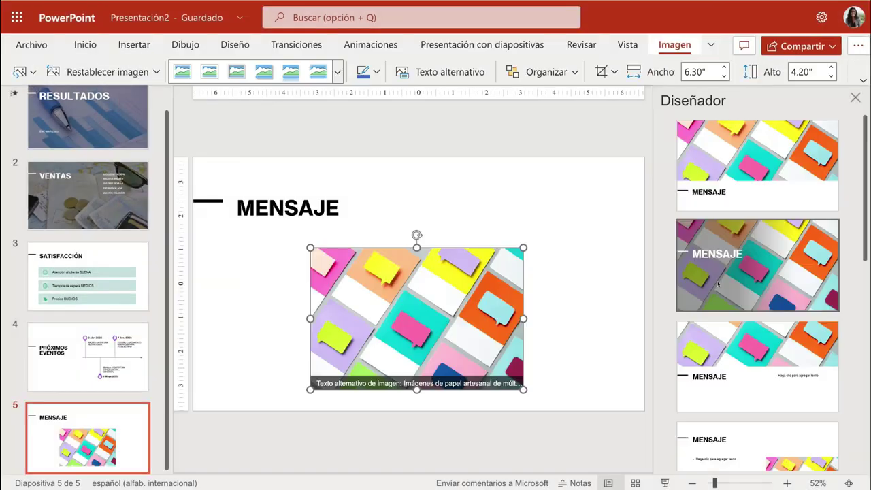
left_click(735, 275)
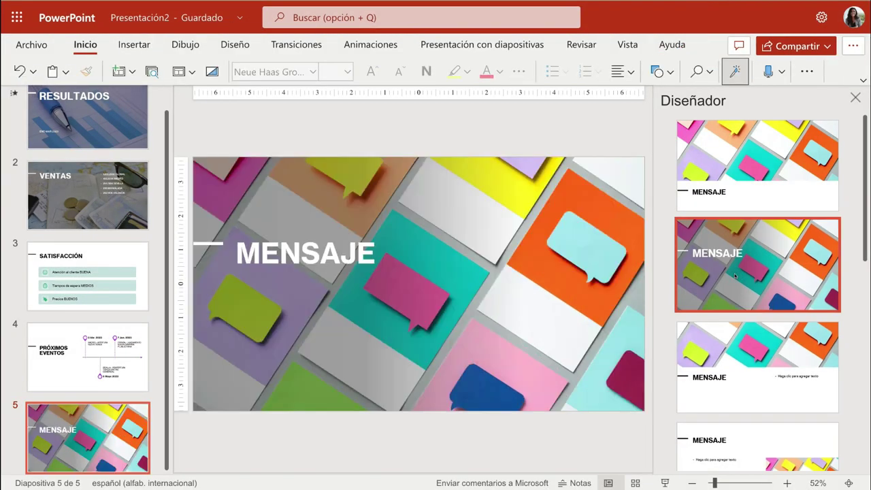
scroll(738, 278, "down", 5)
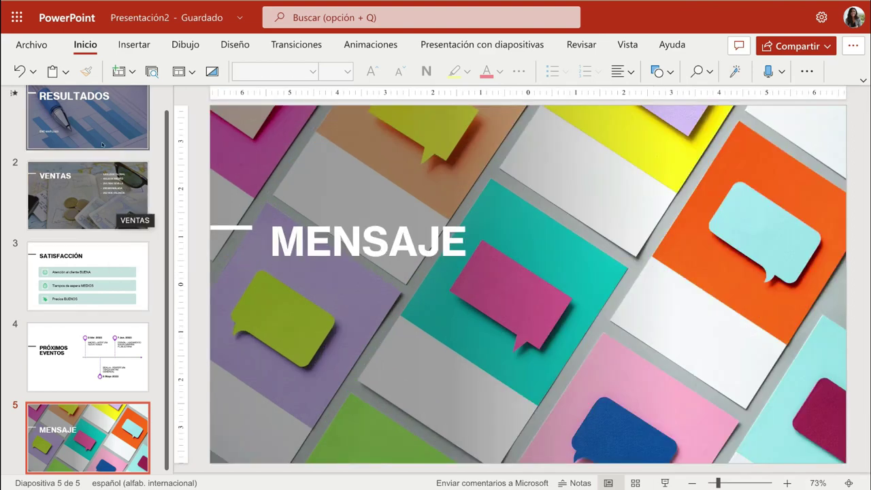
Delete the RESULTADOS background picture and load more Diseñador ideas for the title slide
left_click(104, 137)
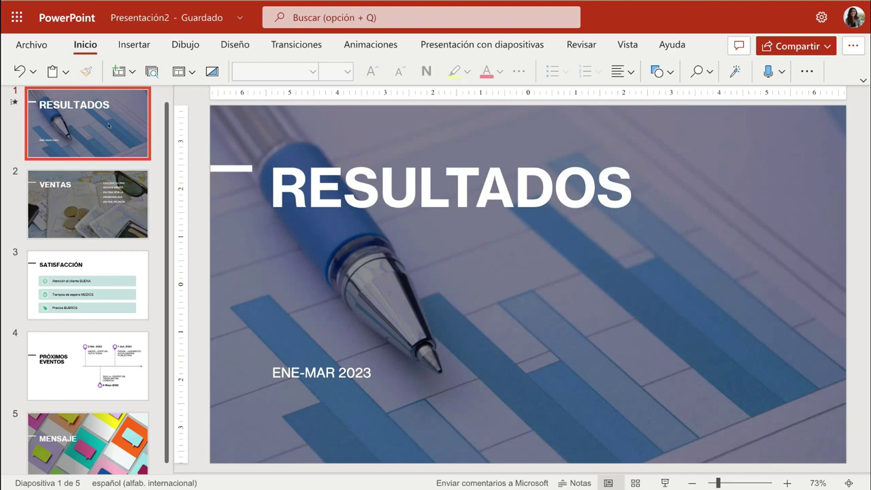
left_click(226, 45)
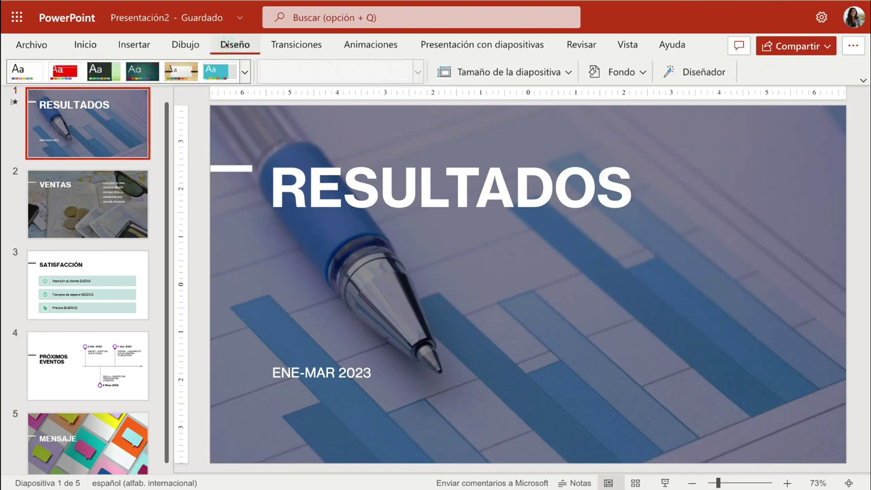
left_click(694, 72)
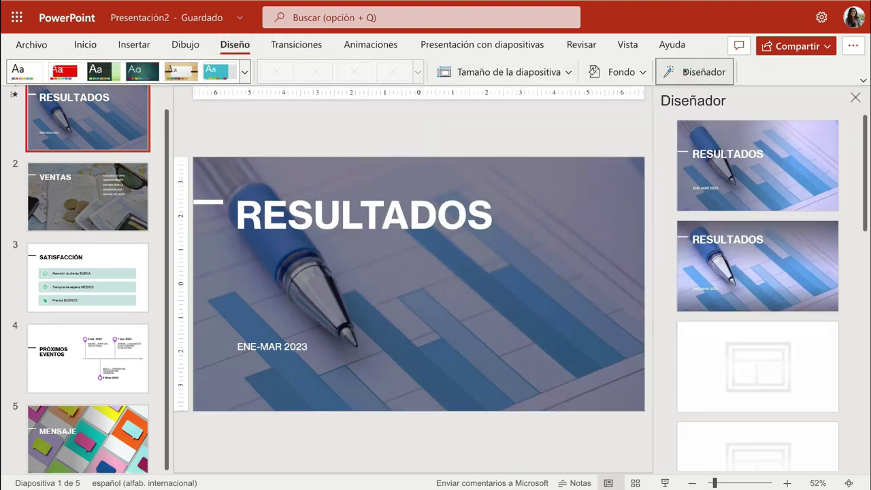
scroll(777, 460, "down", 4)
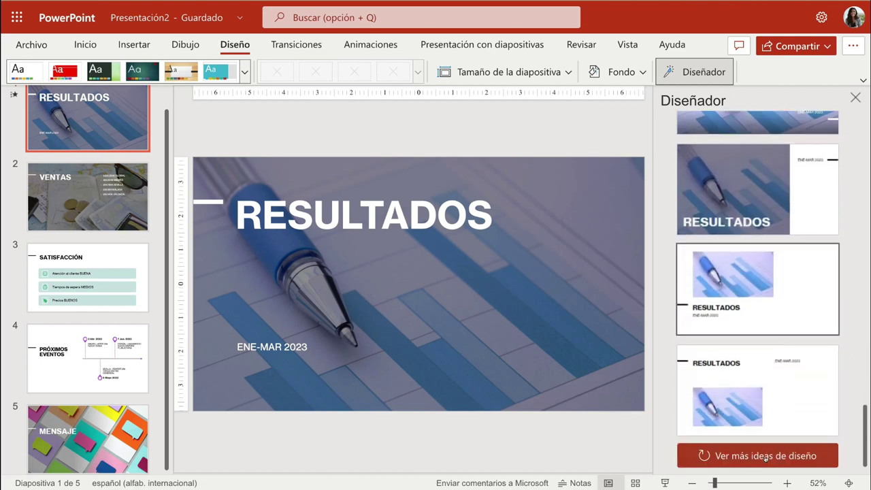
left_click(546, 308)
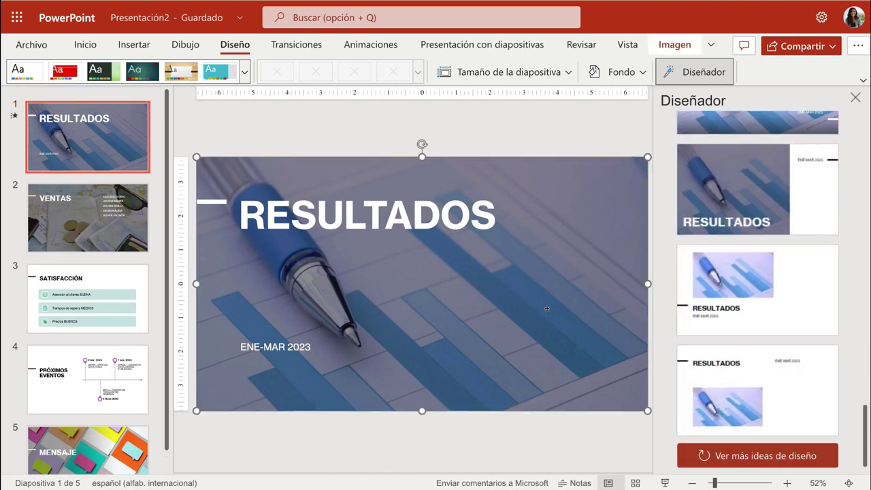
key("Delete")
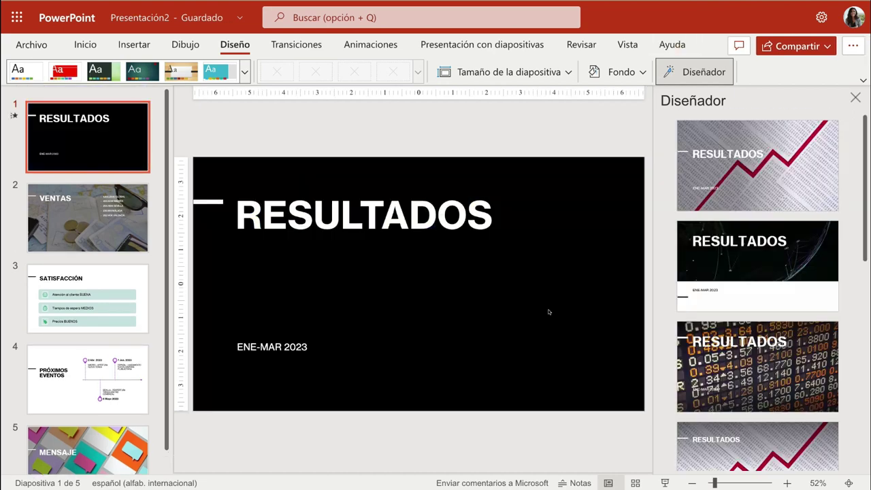
scroll(775, 205, "down", 2)
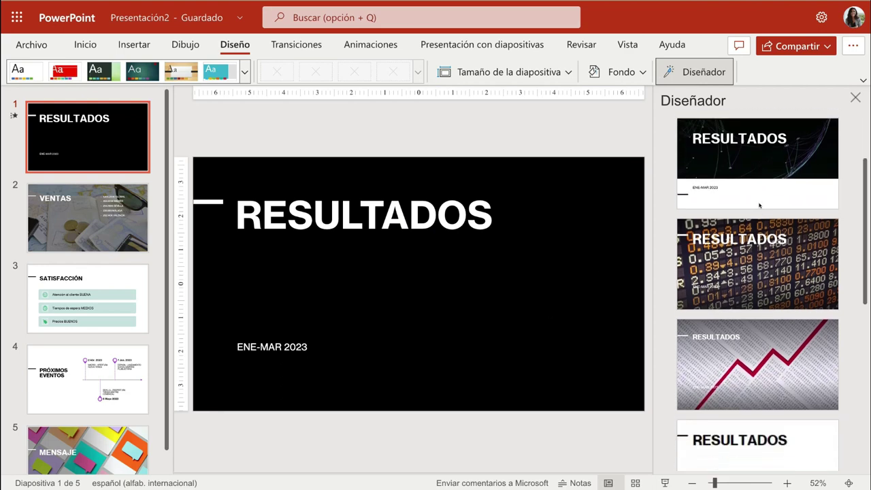
scroll(769, 206, "down", 2)
scroll(762, 205, "down", 3)
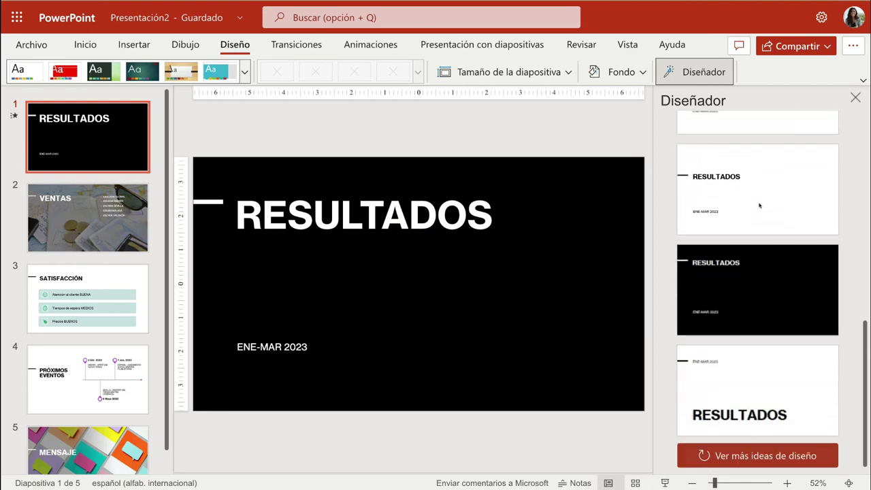
left_click(761, 452)
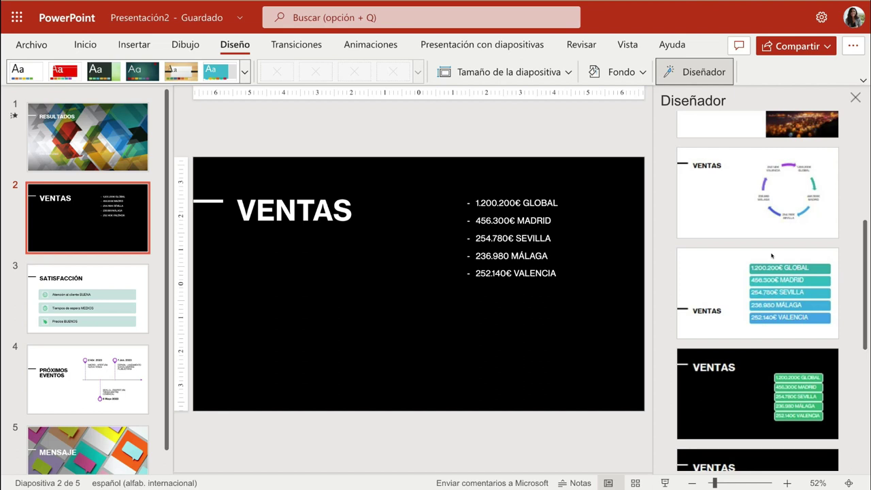
Give VENTAS a design showing its sales figures as coloured outlined bars
left_click(740, 216)
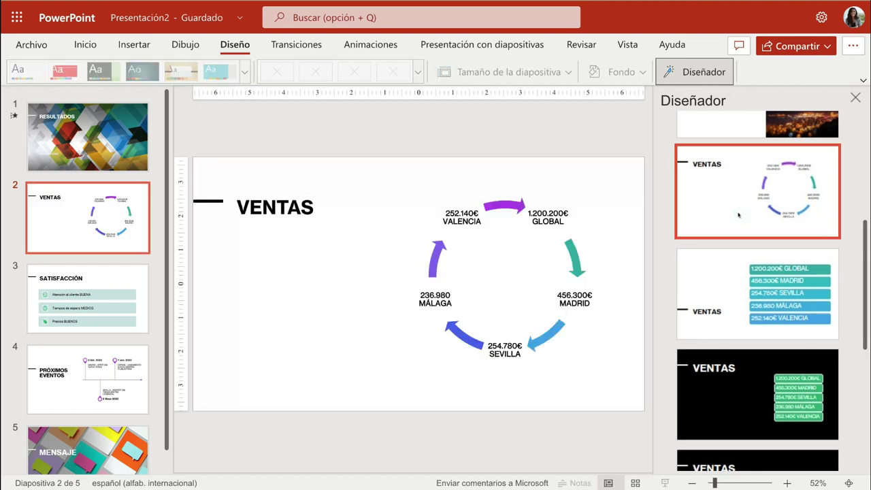
scroll(735, 225, "down", 3)
scroll(728, 231, "down", 3)
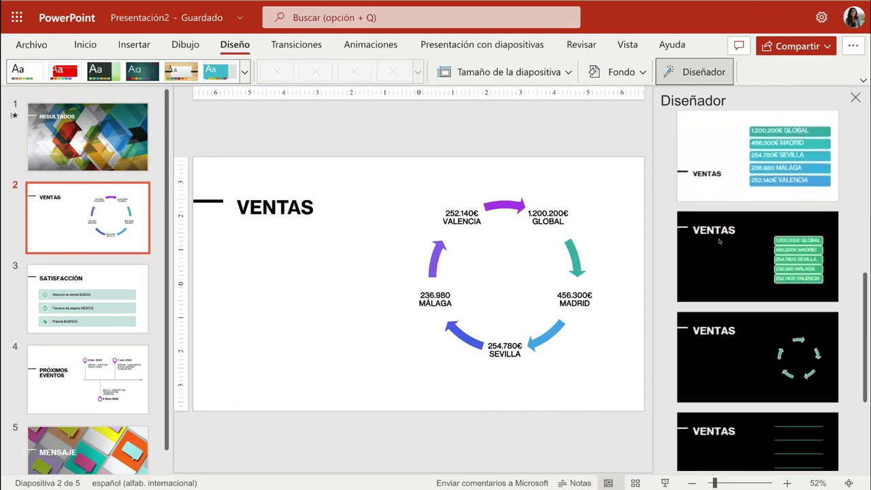
scroll(721, 238, "down", 3)
left_click(758, 455)
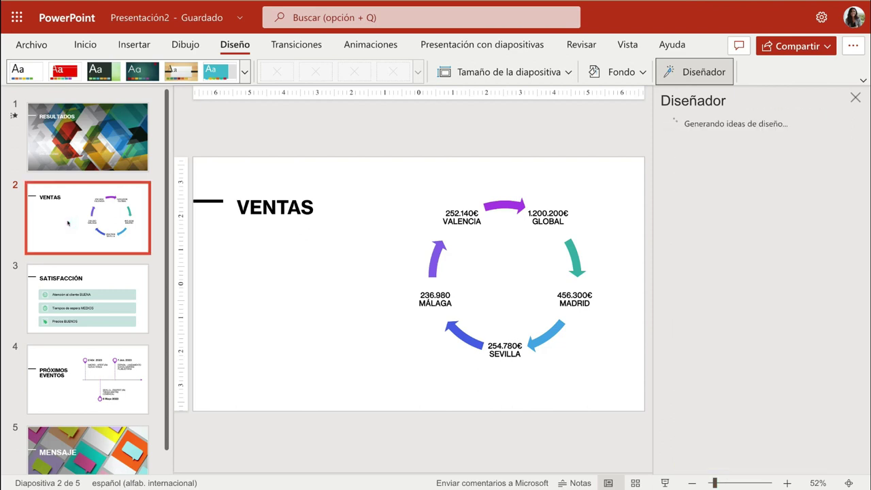
scroll(735, 272, "down", 3)
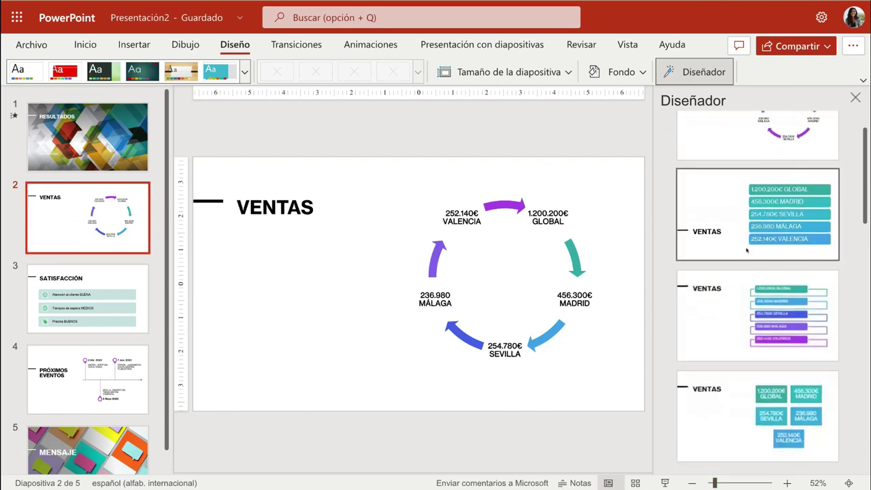
left_click(733, 287)
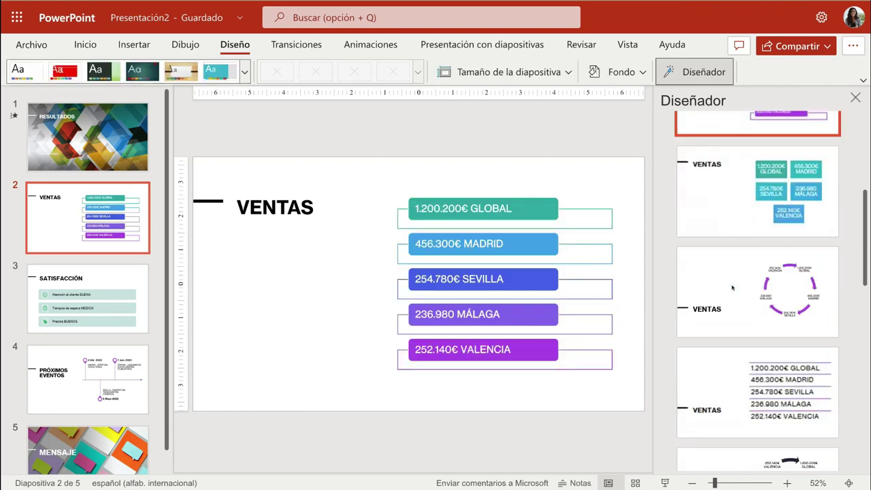
Give SATISFACCIÓN the design with three purple icon boxes beside the title
left_click(88, 286)
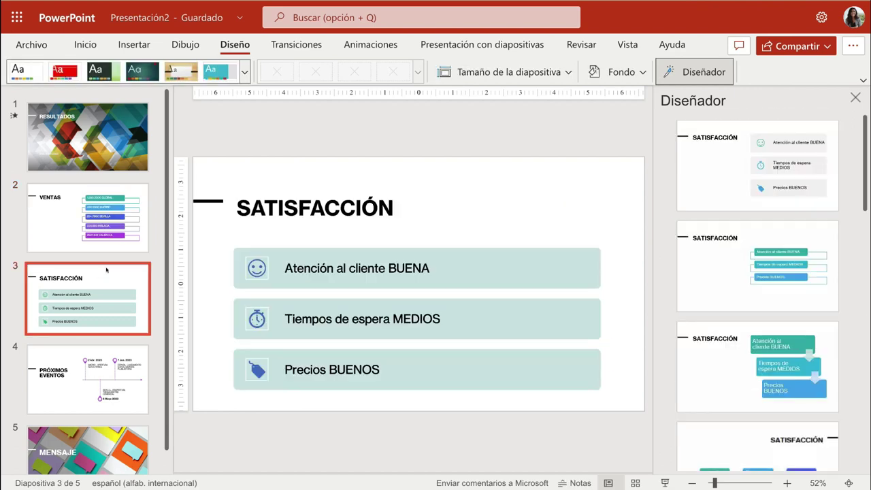
scroll(89, 258, "down", 1)
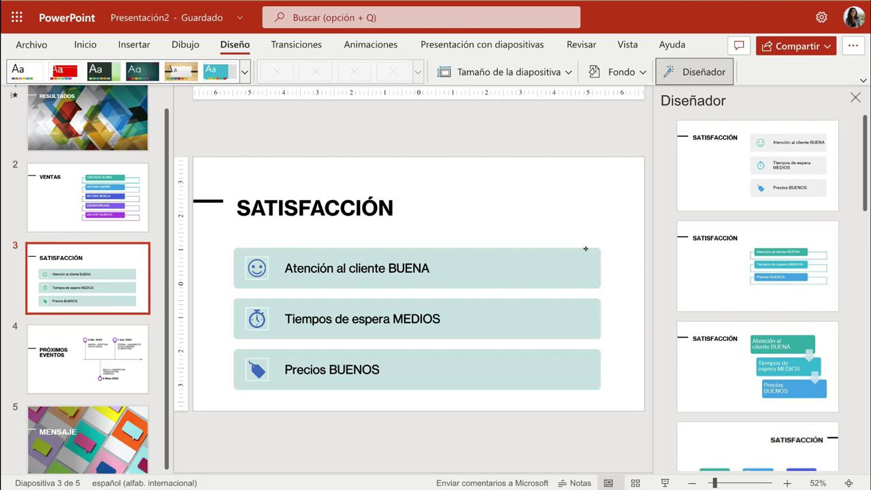
scroll(820, 285, "down", 5)
scroll(819, 285, "down", 10)
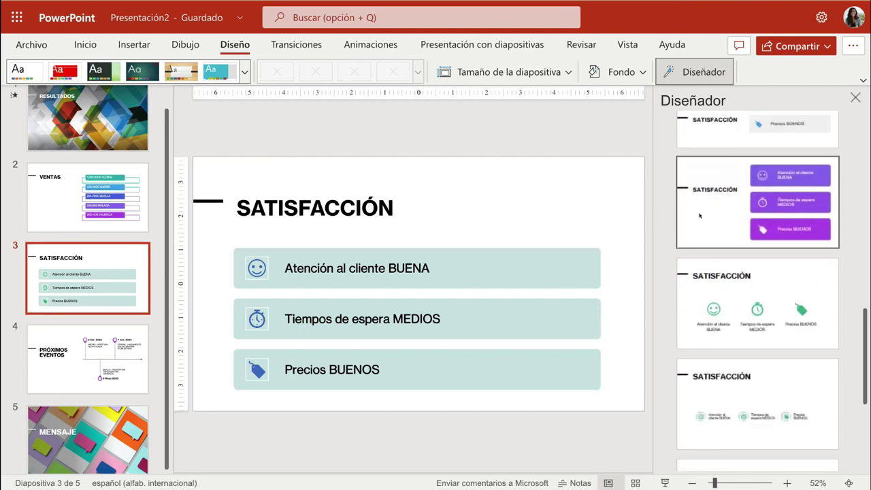
left_click(679, 213)
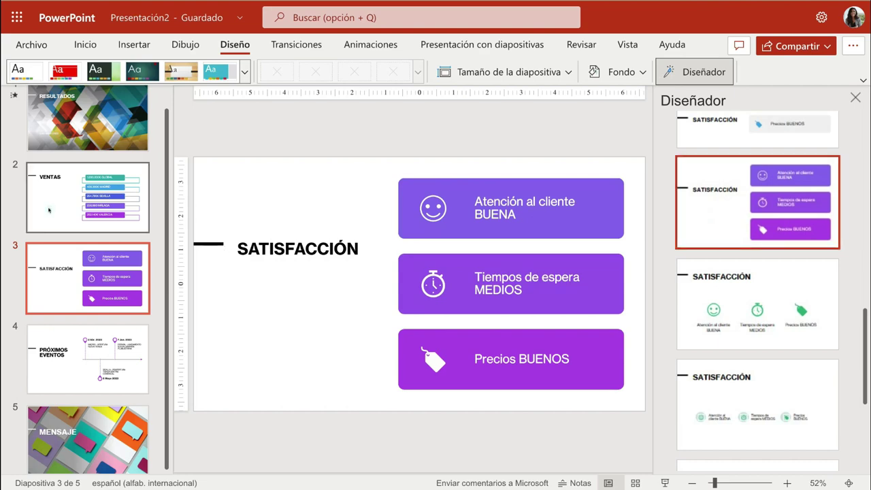
left_click(51, 212)
left_click(63, 293)
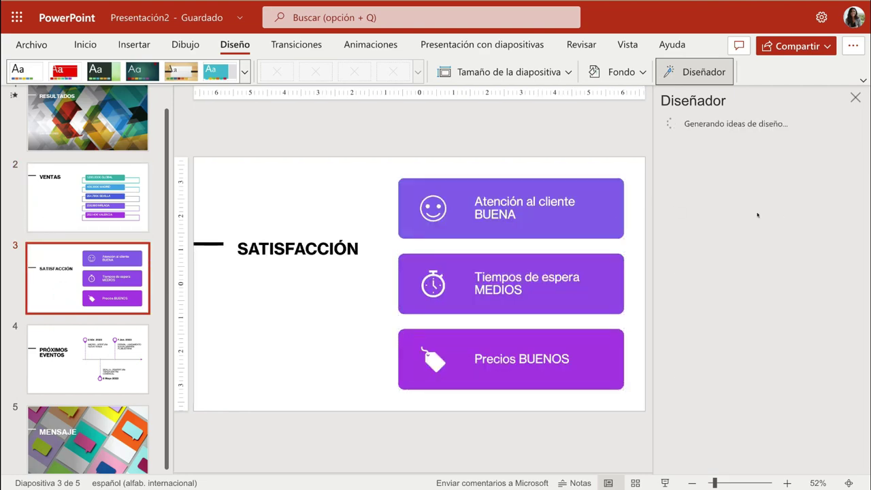
left_click(752, 456)
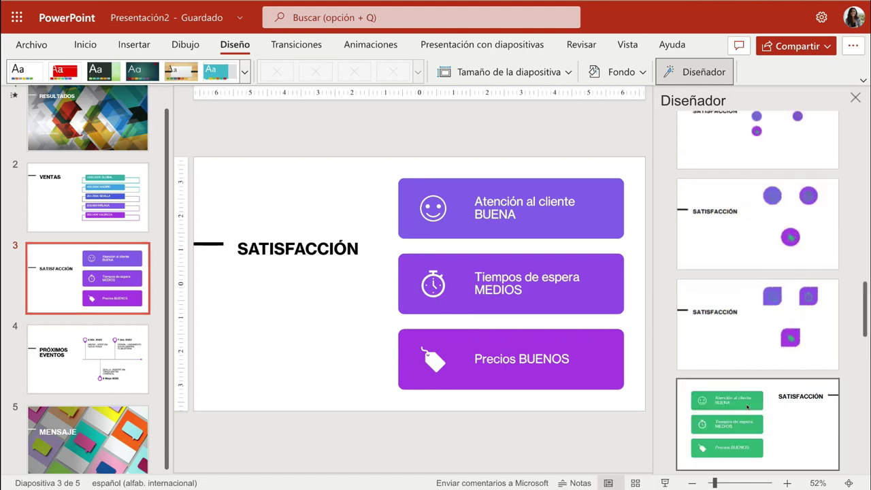
scroll(747, 407, "down", 5)
scroll(747, 402, "down", 3)
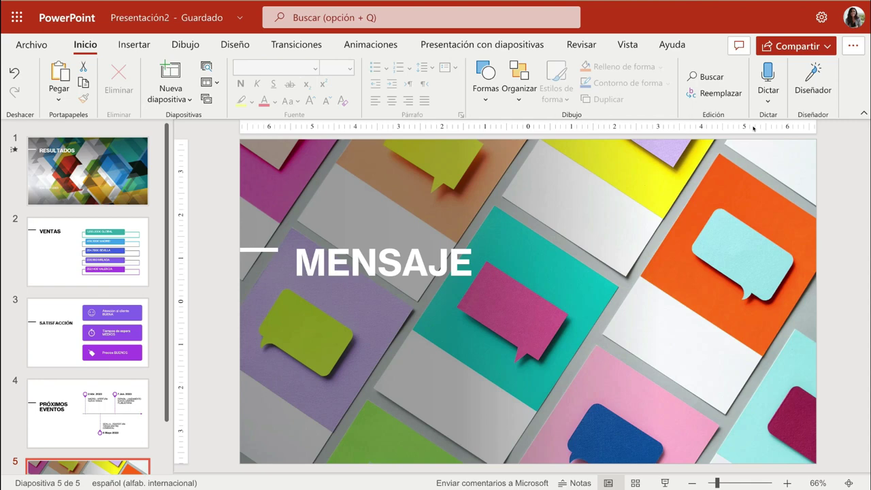
From the RESULTADOS slide, enable 'Usar subtítulos' on the Presentación con diapositivas tab
left_click(90, 195)
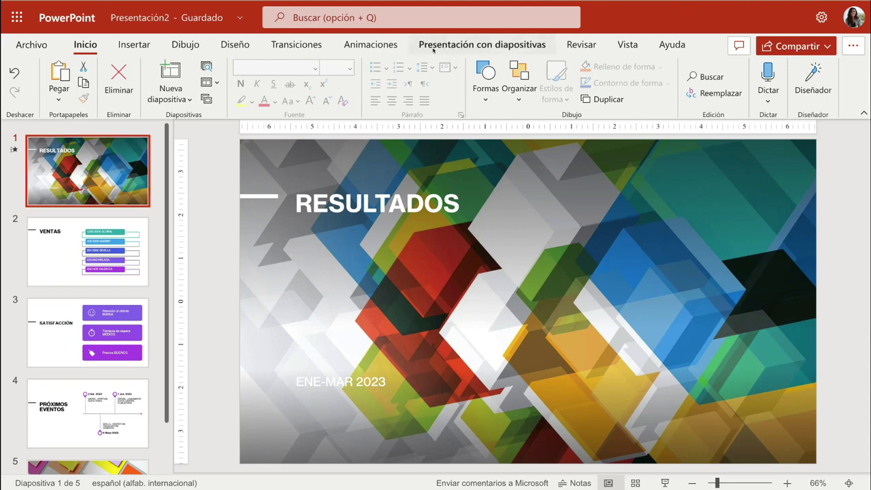
left_click(433, 49)
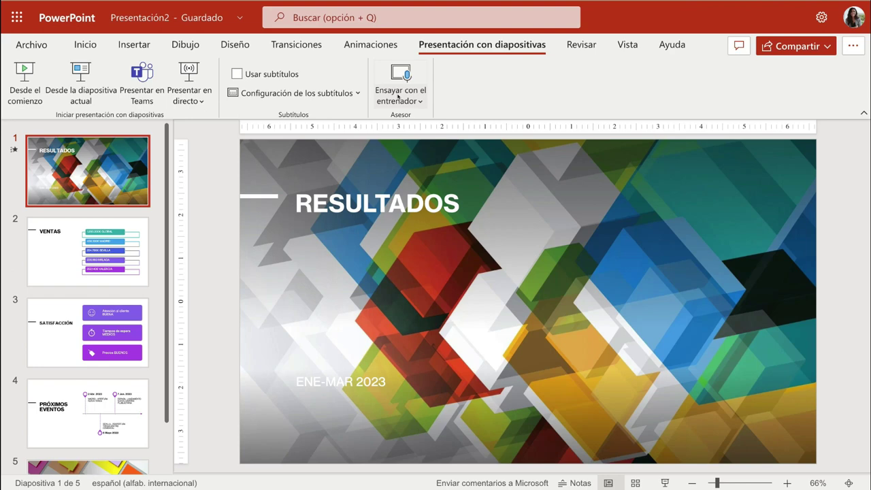
left_click(236, 73)
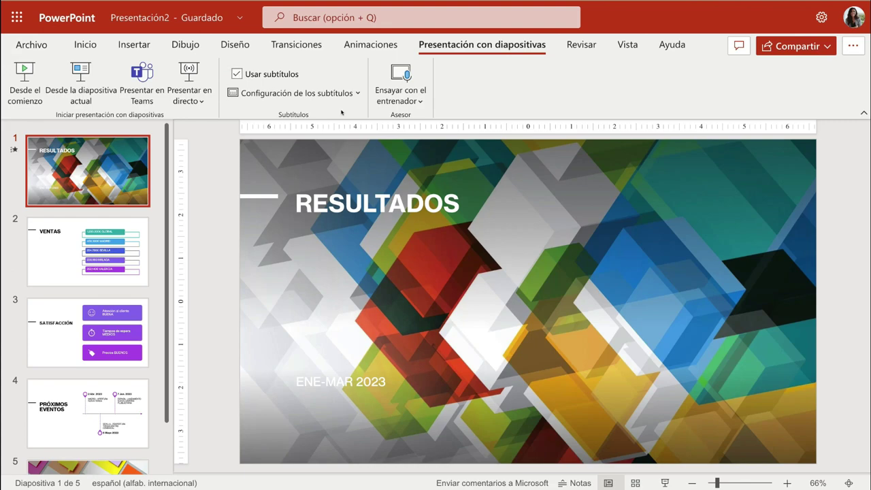
left_click(68, 90)
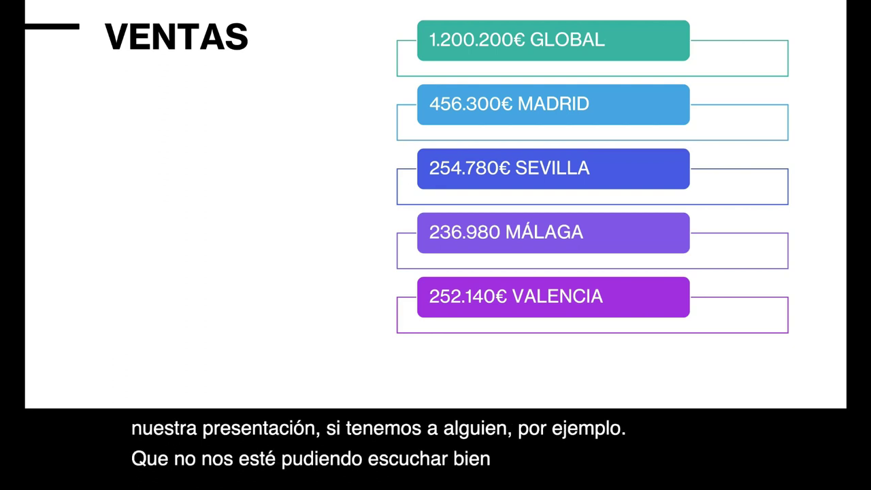
End the slideshow and set the subtitle language to inglés, keeping spoken language español
key("Escape")
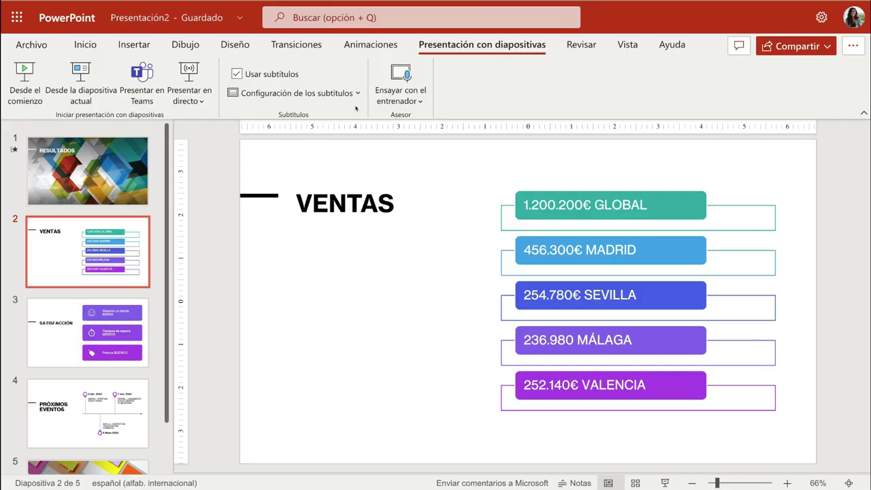
left_click(353, 94)
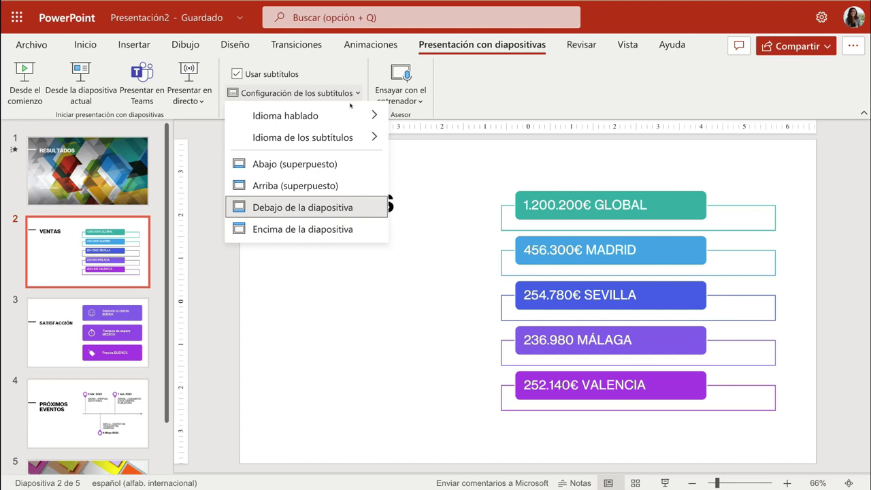
left_click(349, 109)
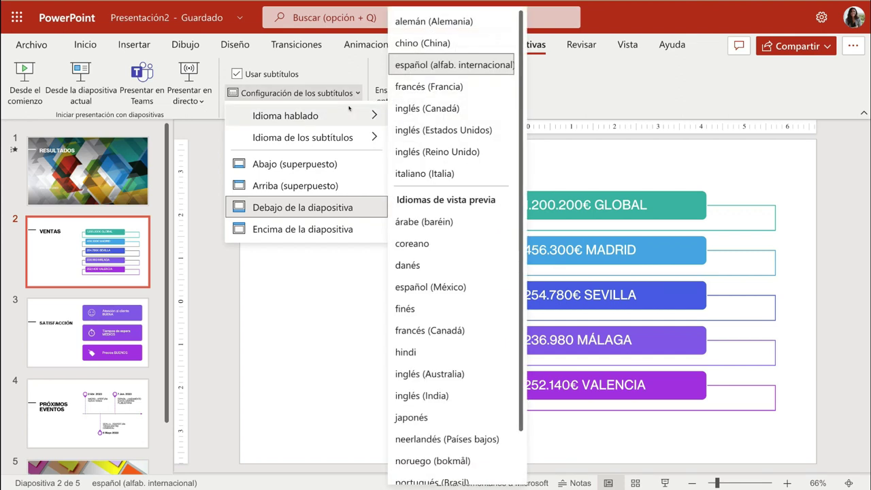
left_click(340, 136)
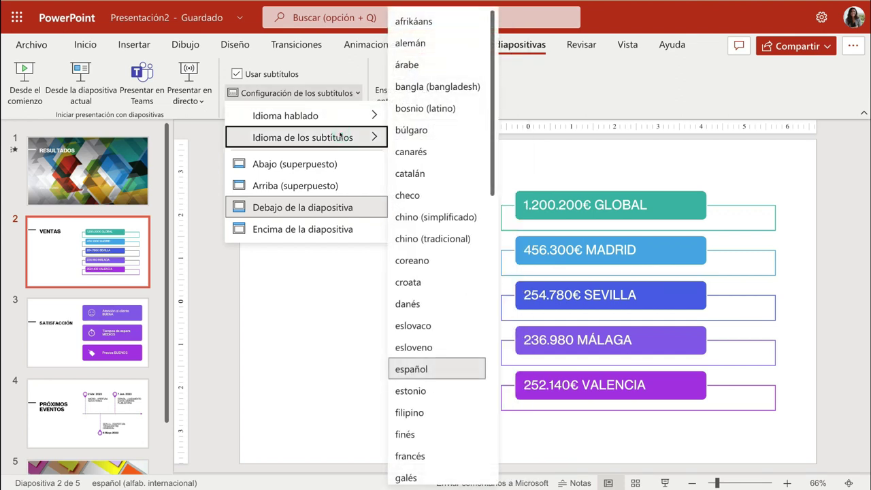
scroll(439, 175, "down", 2)
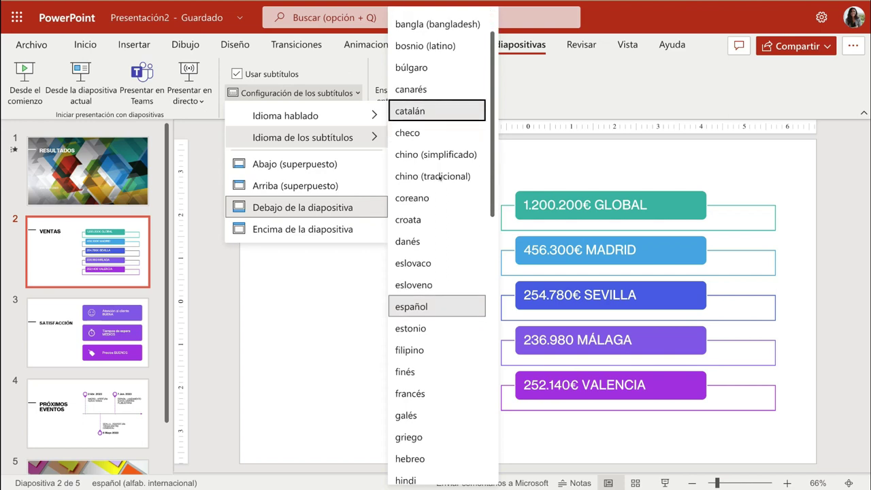
scroll(439, 175, "down", 1)
scroll(440, 178, "down", 2)
scroll(439, 178, "down", 2)
scroll(442, 190, "down", 3)
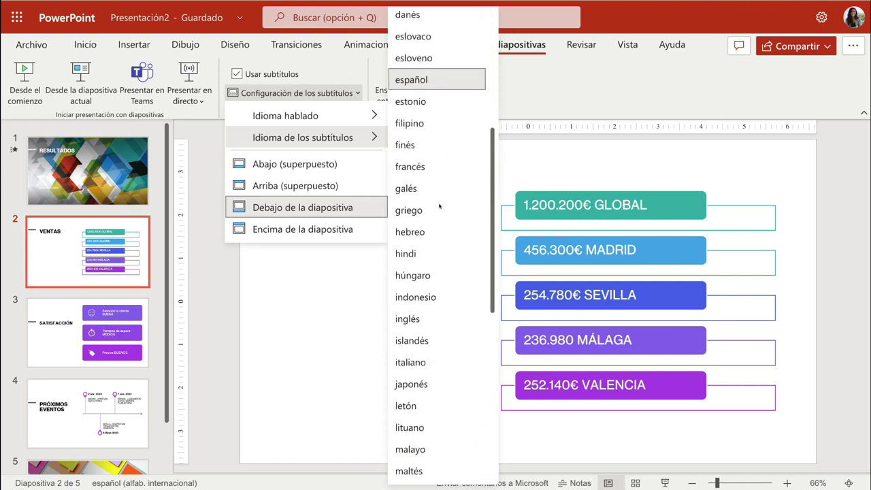
left_click(426, 320)
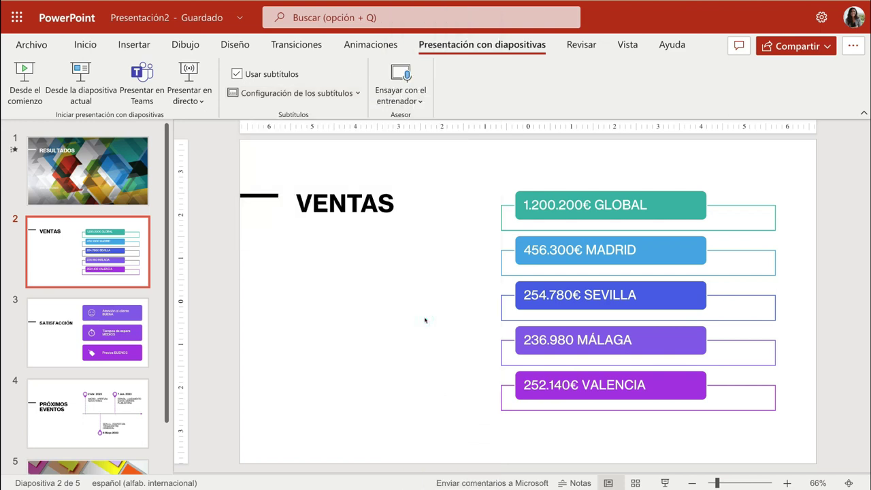
Start the slideshow from slide 1, advance to VENTAS, and switch the live subtitles off
left_click(19, 84)
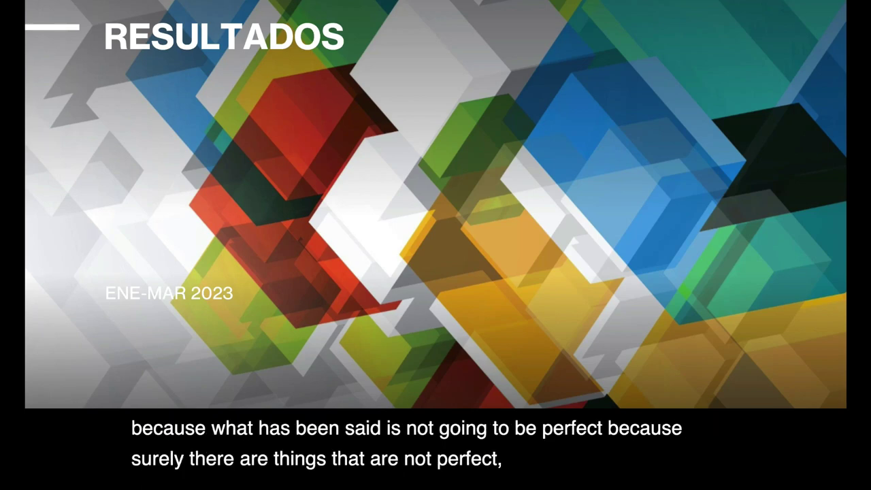
left_click(382, 213)
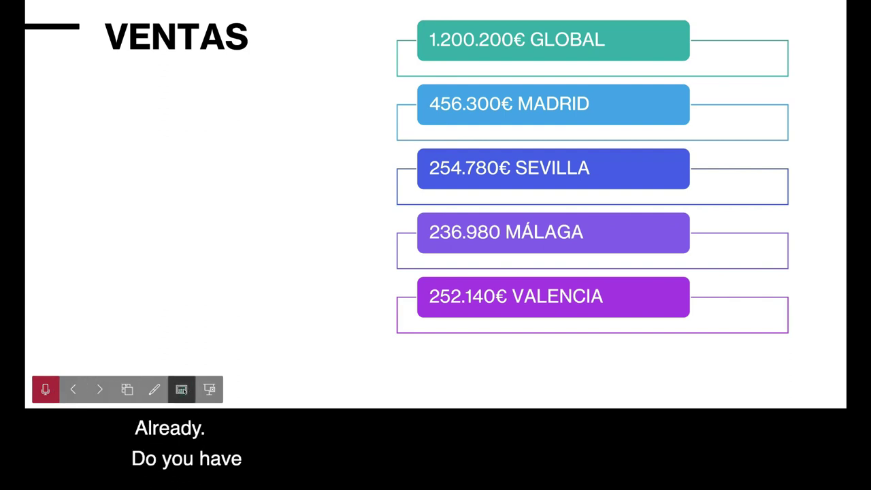
left_click(182, 390)
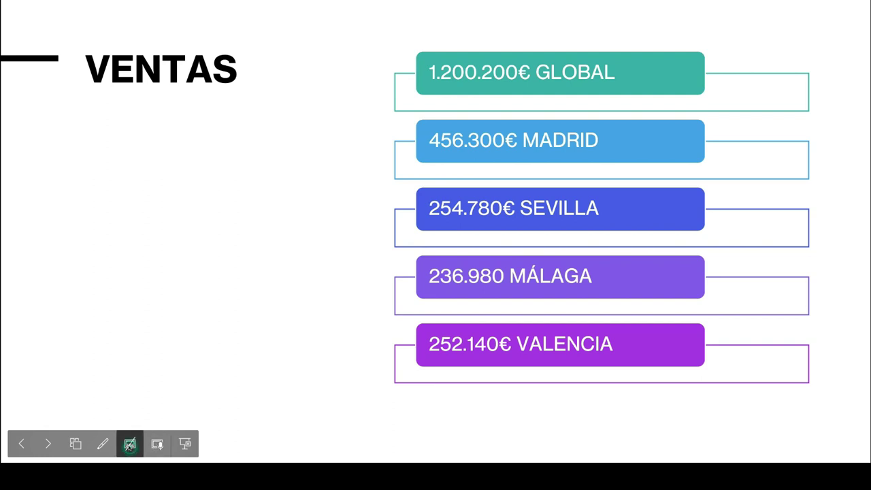
Turn live subtitles back on and use the Puntero láser to point at the city sales figures
left_click(129, 444)
left_click(155, 389)
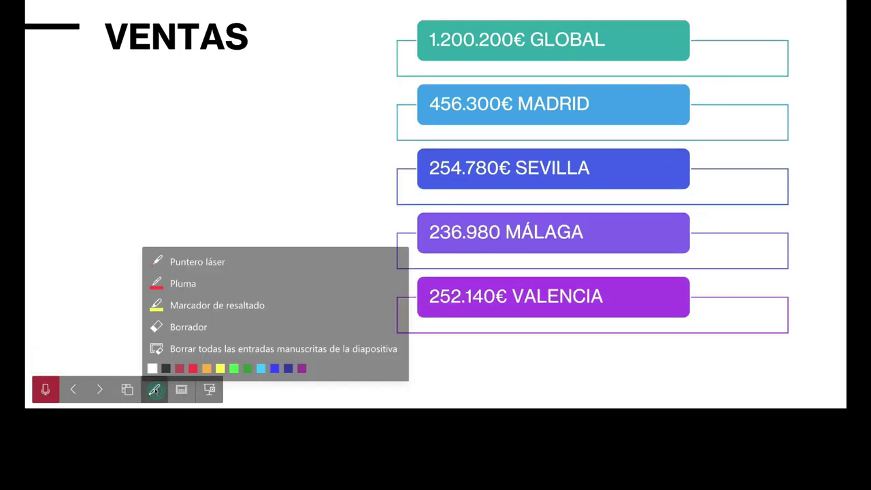
left_click(191, 253)
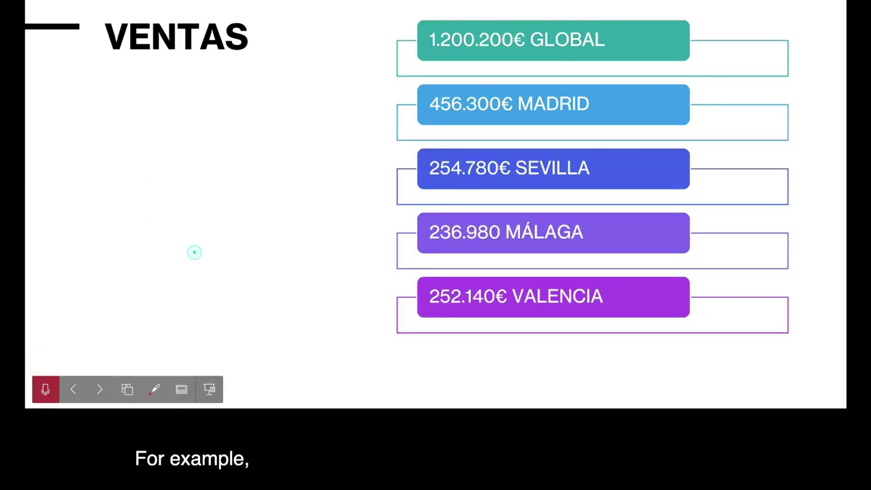
left_click_drag(311, 204, 434, 106)
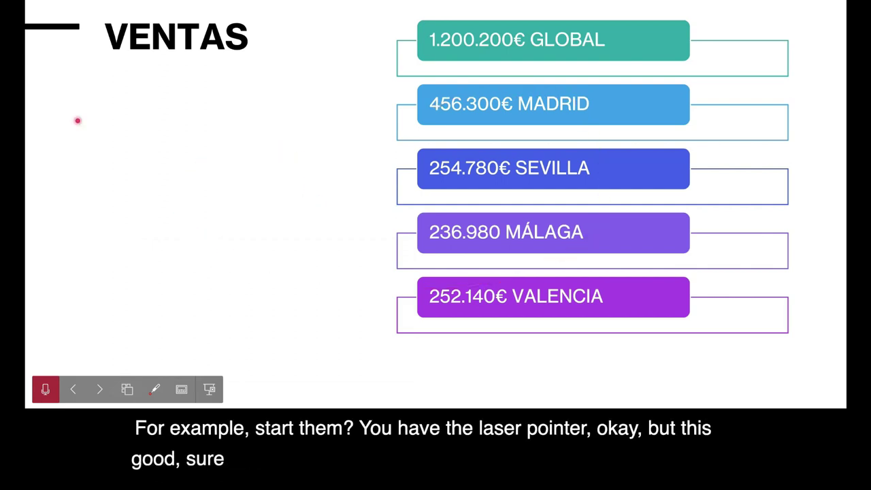
View the slide overview, return to the VENTAS slide, then end the slideshow
left_click(127, 389)
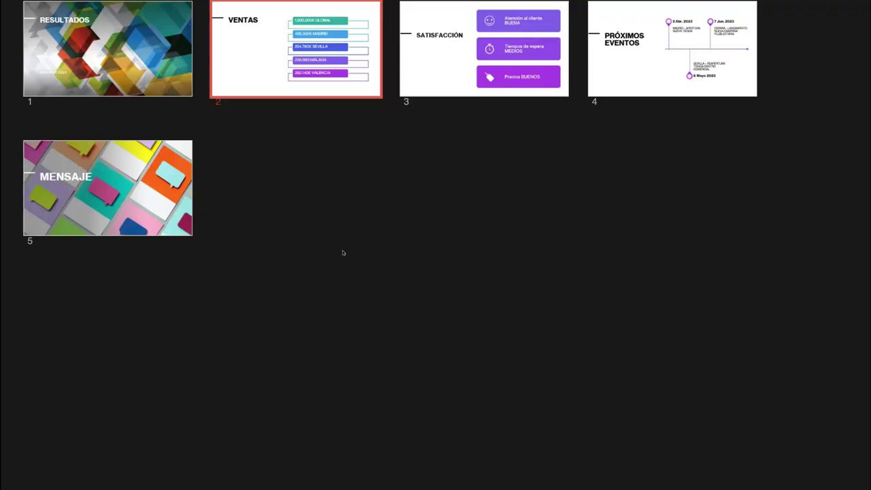
key("Escape")
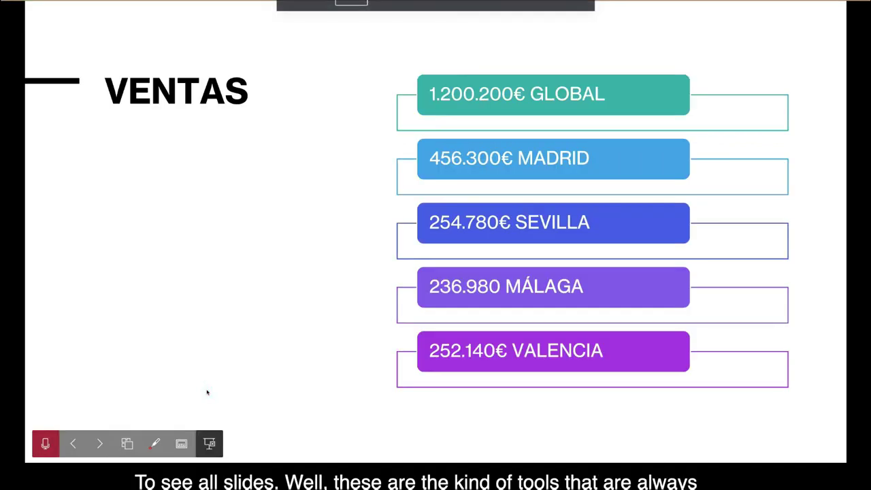
key("Escape")
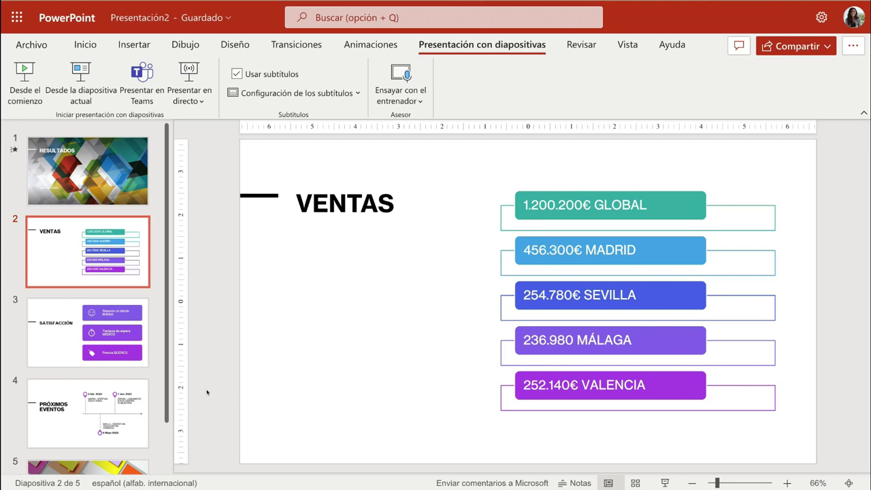
Open Configuración del Asesor from the Ensayar con el entrenador menu
left_click(416, 101)
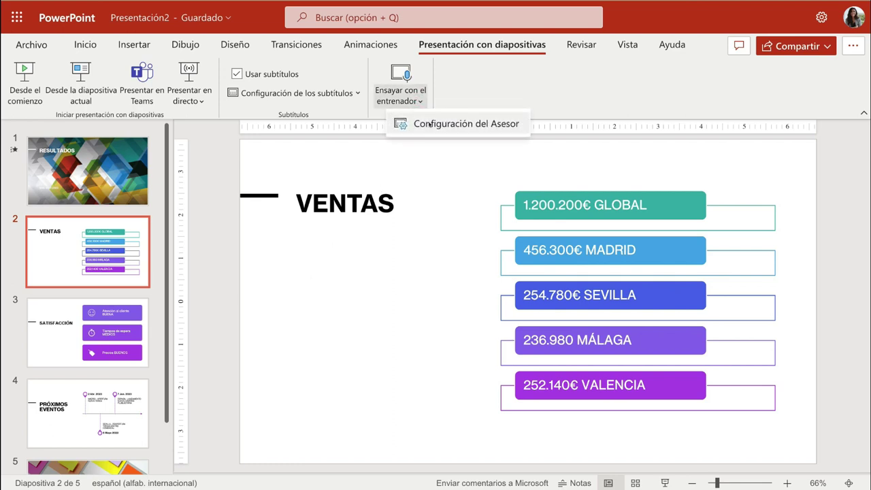
left_click(428, 123)
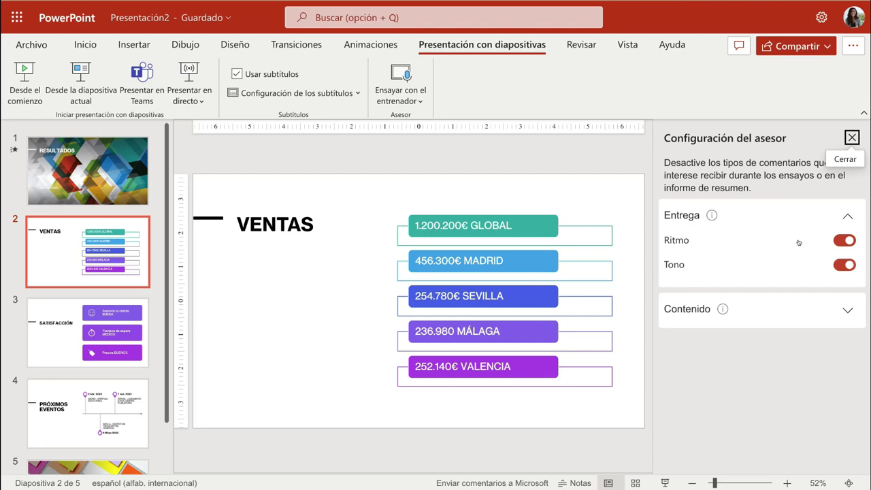
Expand the Contenido feedback options, then start a full-screen Ensayar con el entrenador rehearsal
left_click(847, 310)
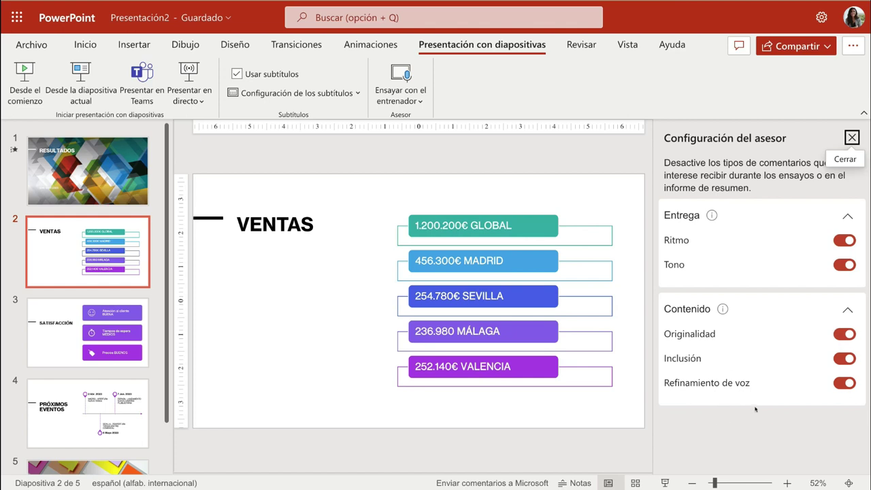
left_click(401, 75)
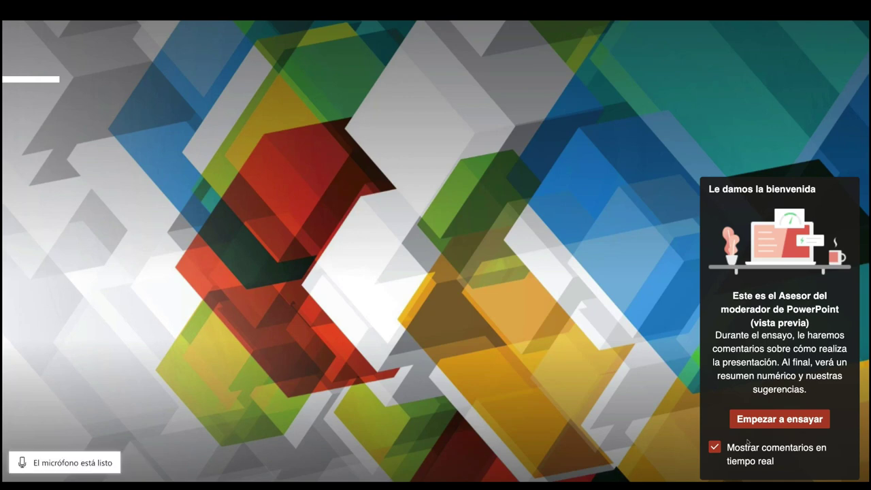
Rehearse through SATISFACCIÓN, PRÓXIMOS EVENTOS and MENSAJE slides, then pause and exit for the report
left_click(777, 418)
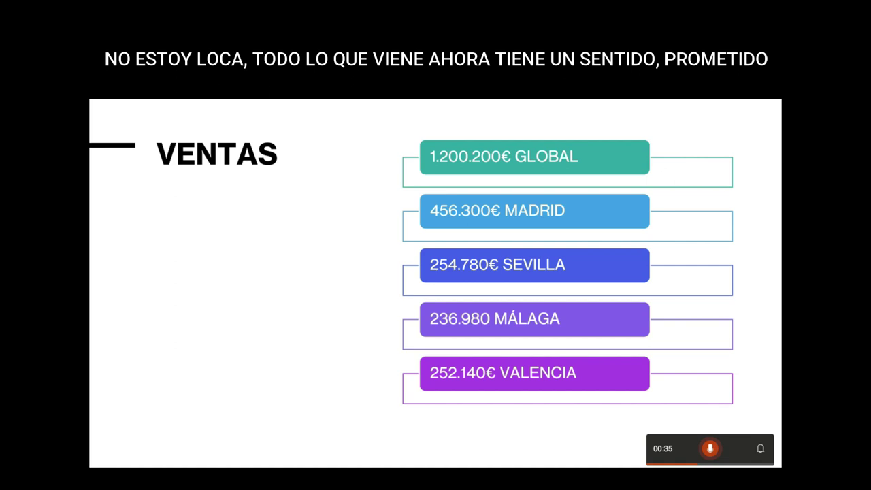
key("Right")
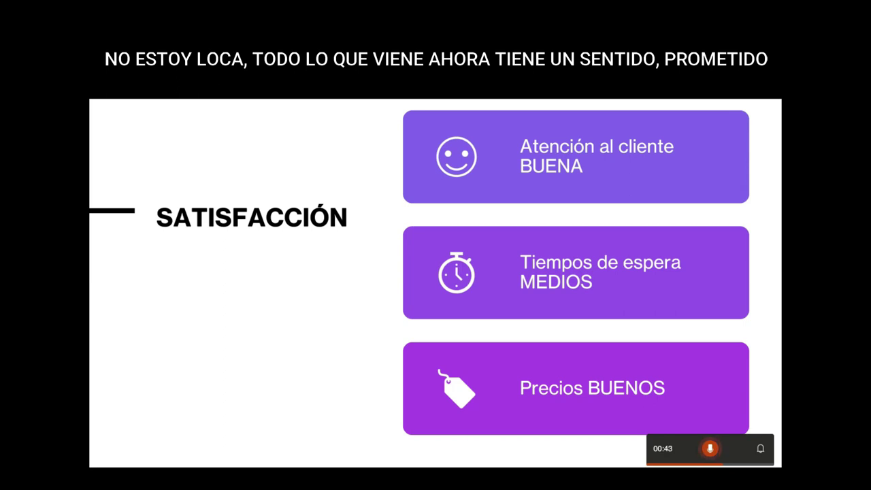
key("Right")
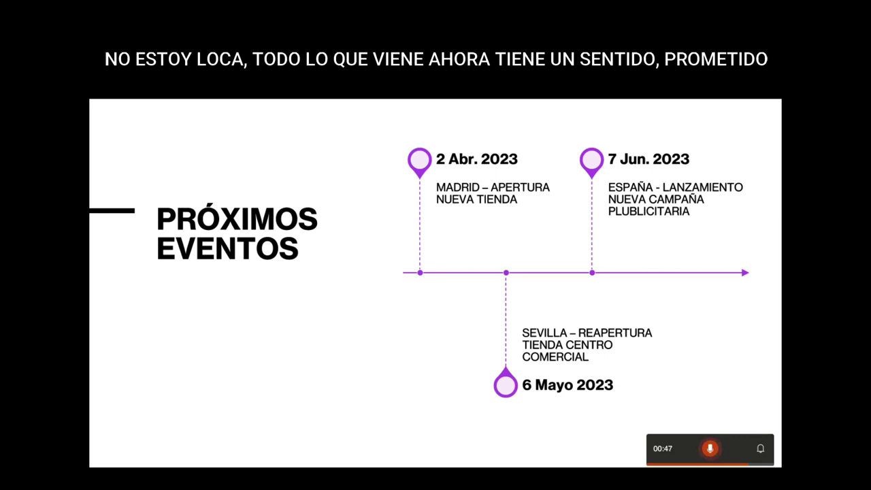
key("Right")
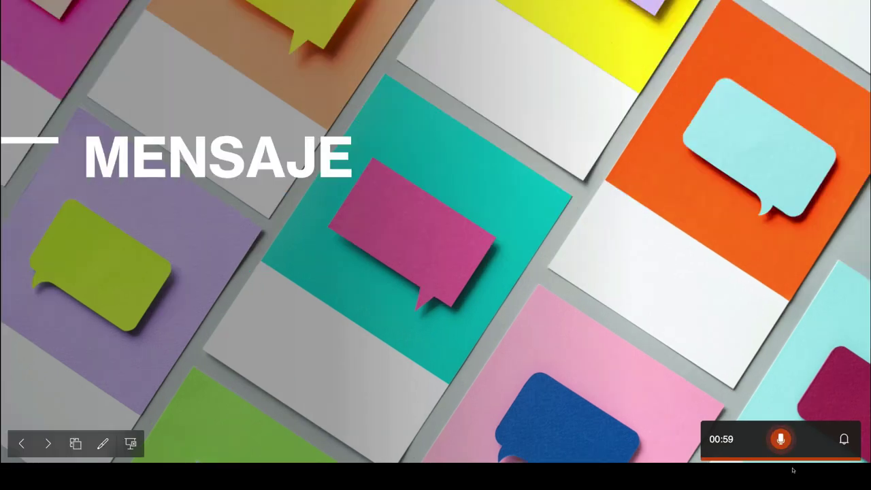
left_click(781, 439)
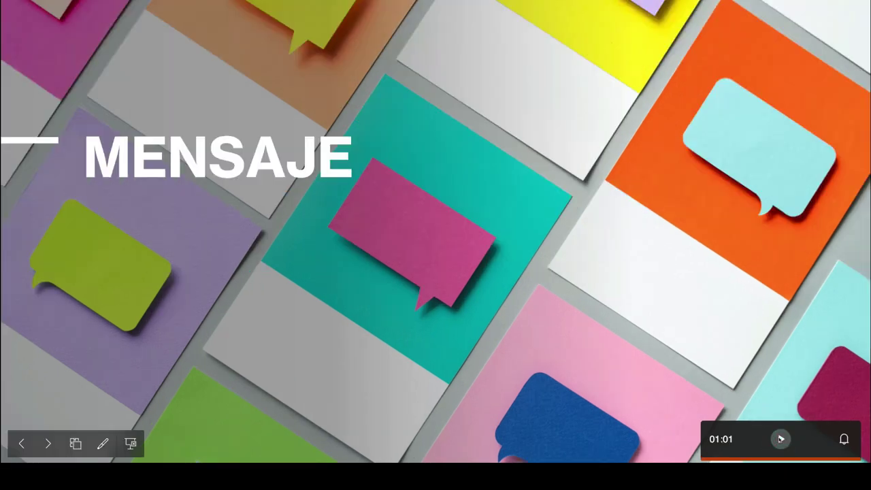
left_click(128, 444)
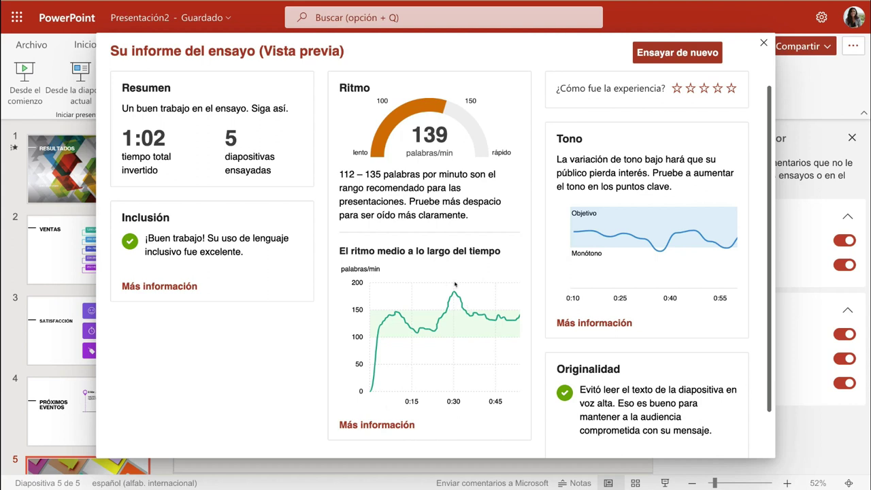
Open the Más información help article under the report's Ritmo section
left_click(381, 425)
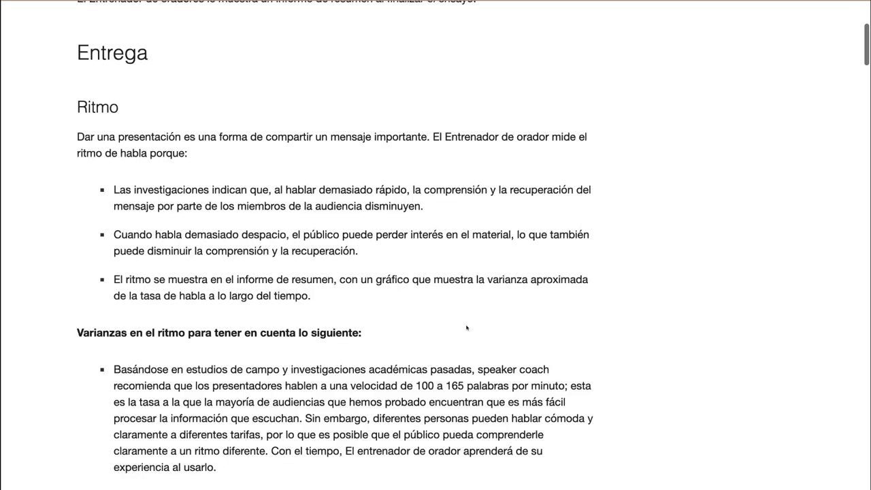
Read through the Ritmo and Palabras de relleno sections of the support article
scroll(467, 328, "down", 3)
scroll(467, 328, "down", 2)
scroll(467, 328, "down", 1)
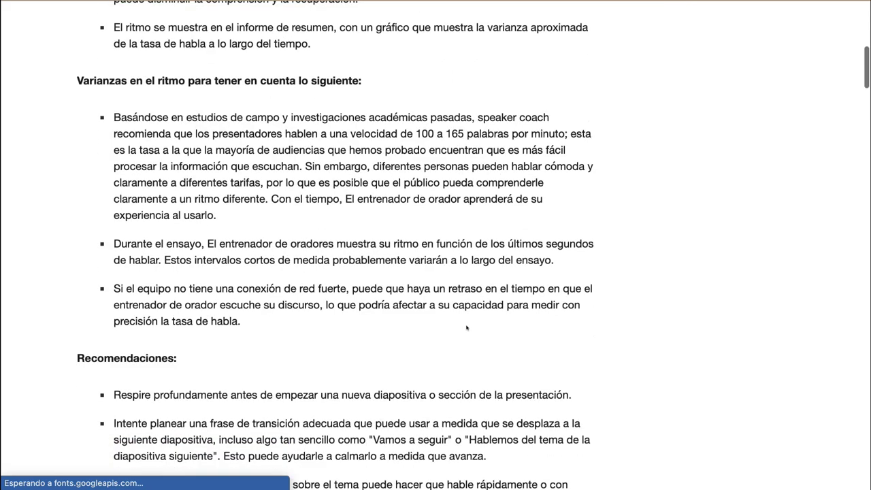
scroll(467, 328, "down", 1)
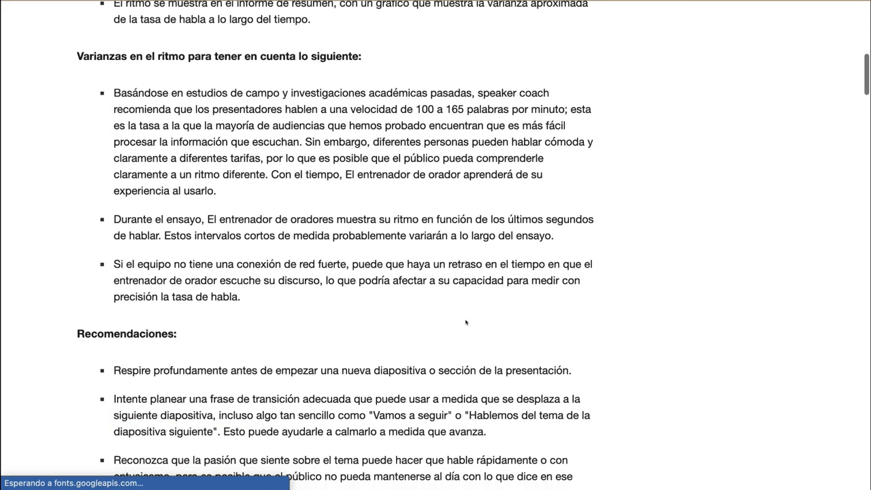
scroll(466, 323, "down", 1)
scroll(438, 360, "down", 1)
scroll(438, 359, "down", 1)
scroll(371, 249, "down", 1)
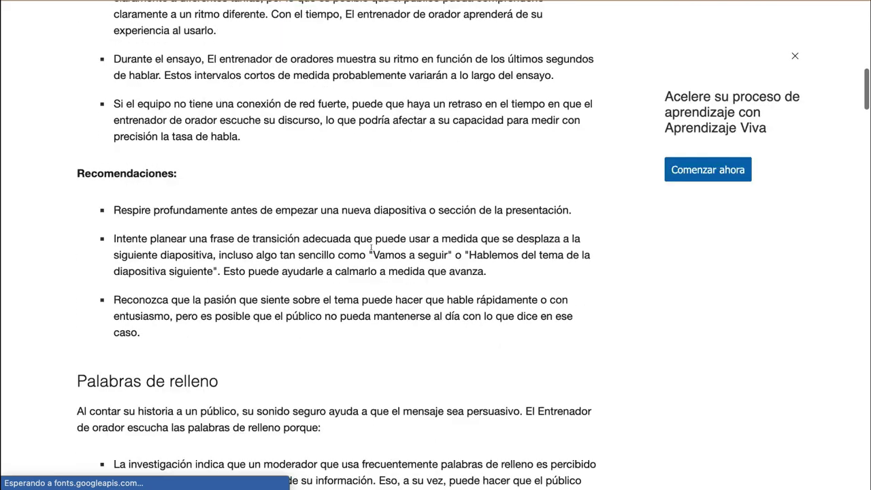
scroll(373, 258, "down", 2)
scroll(375, 269, "down", 3)
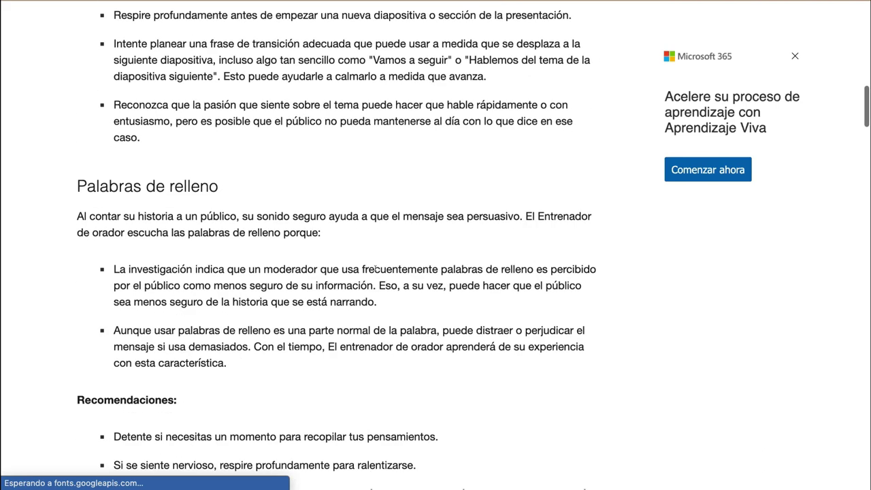
scroll(375, 269, "down", 3)
scroll(375, 271, "down", 1)
scroll(375, 272, "down", 3)
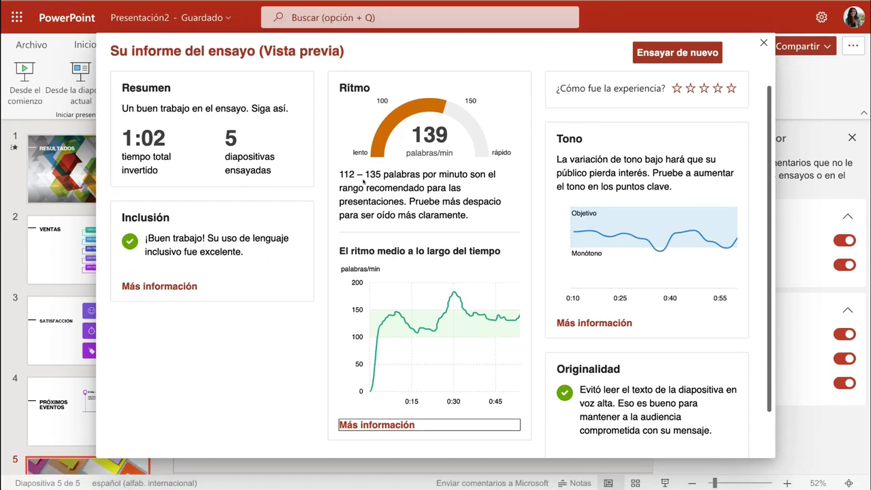
Scroll the rehearsal report back to the top and close it
scroll(541, 214, "down", 1)
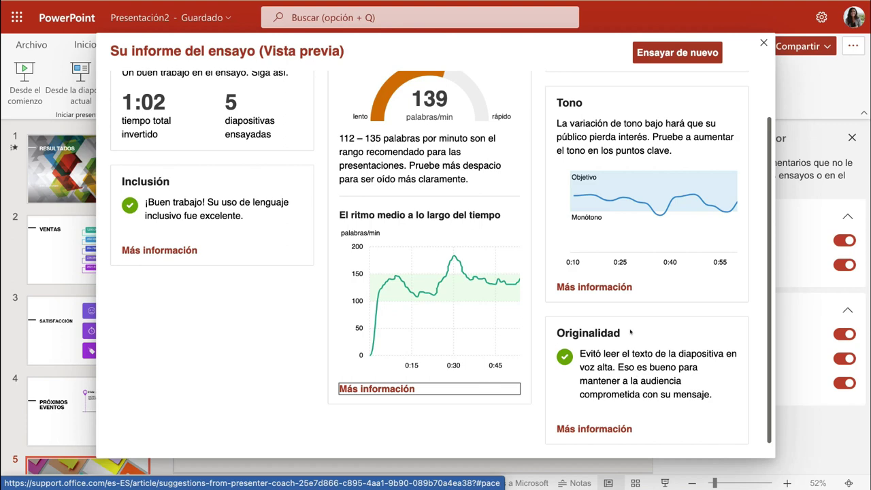
scroll(628, 220, "up", 2)
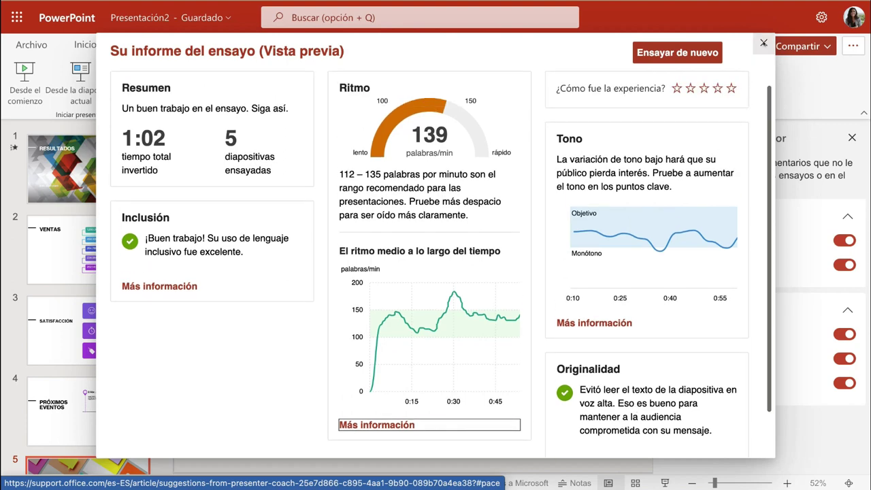
left_click(763, 42)
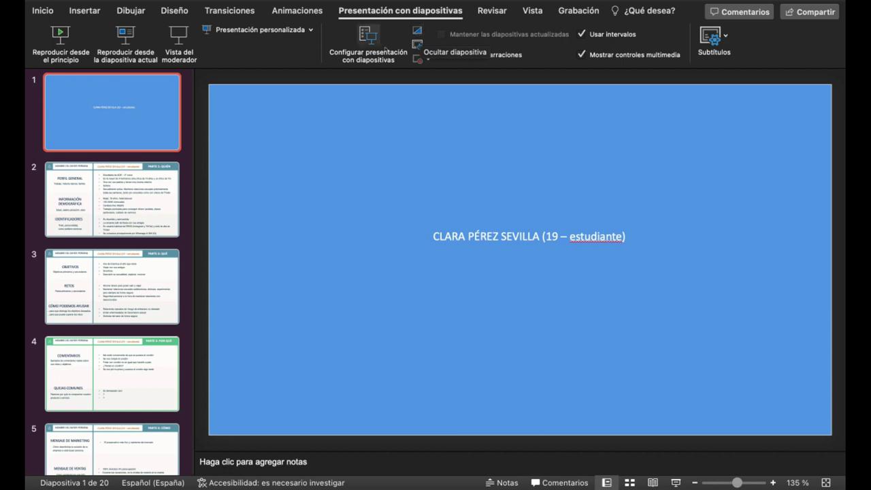
Cancel Configurar presentación unchanged and start Ensayar intervalos from slide 1 of 20
left_click(384, 55)
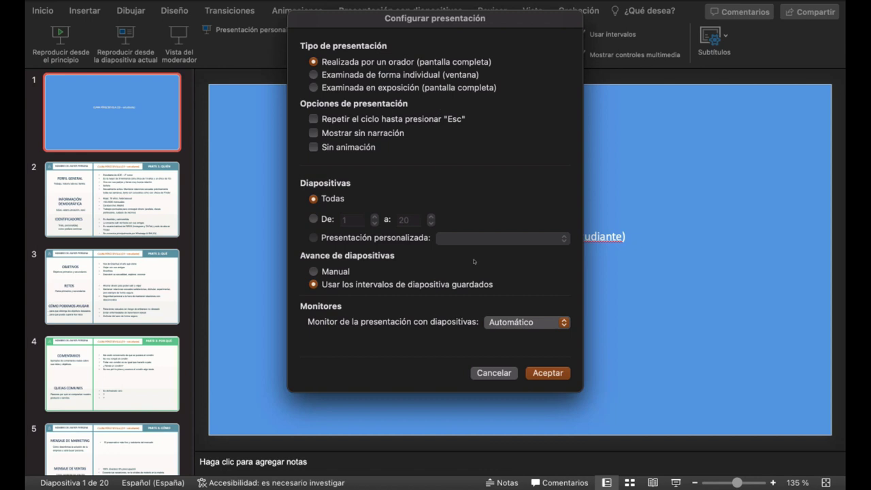
left_click(499, 375)
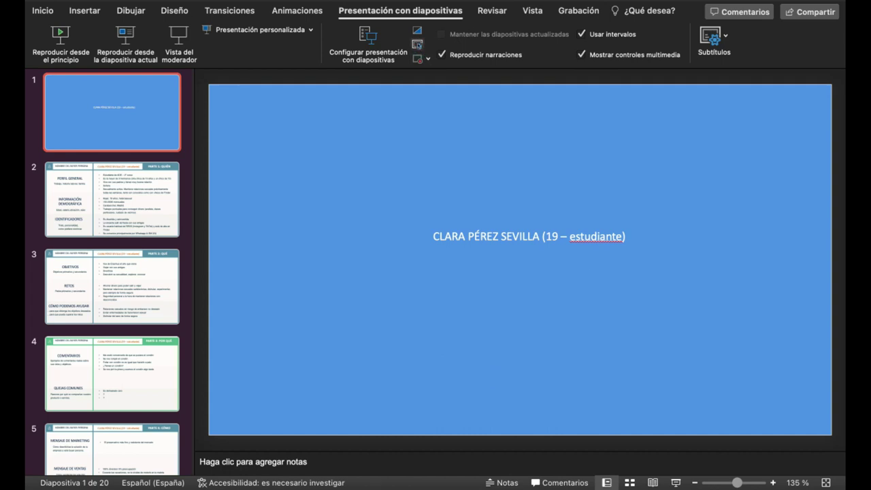
left_click(417, 44)
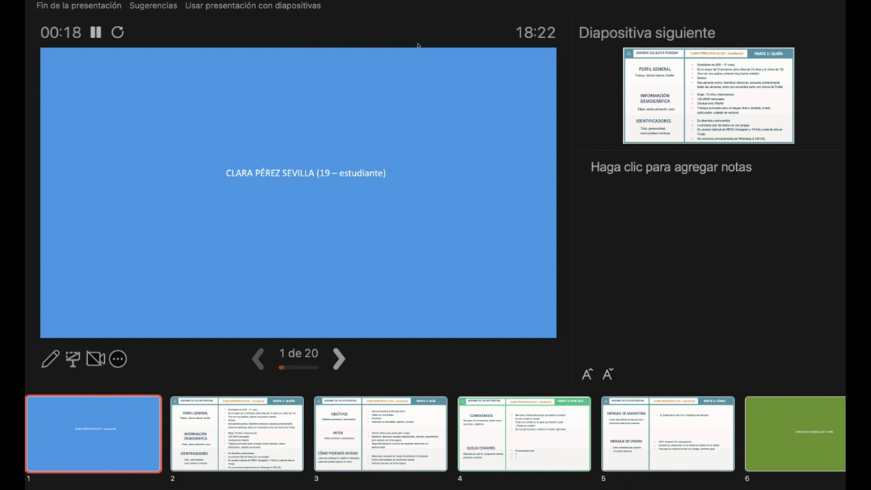
Rehearse to slide 2, save the 0:00:30 timings, and play the slideshow from slide 1
key("Right")
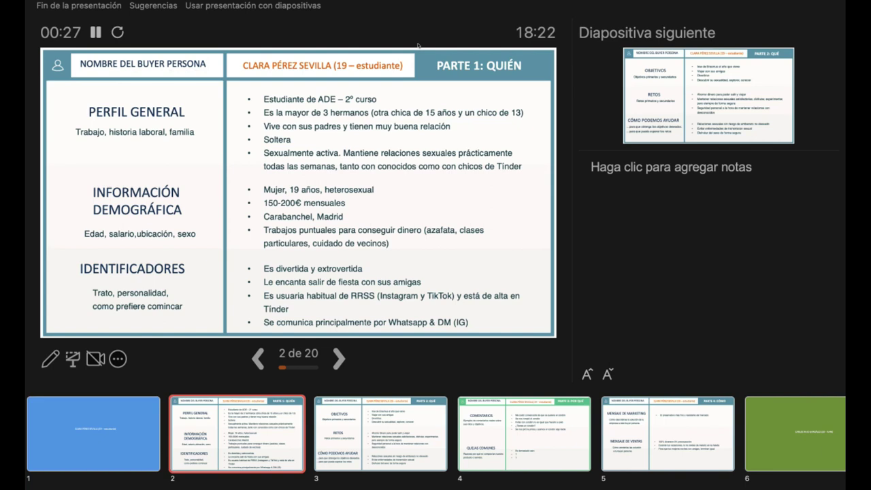
left_click(87, 4)
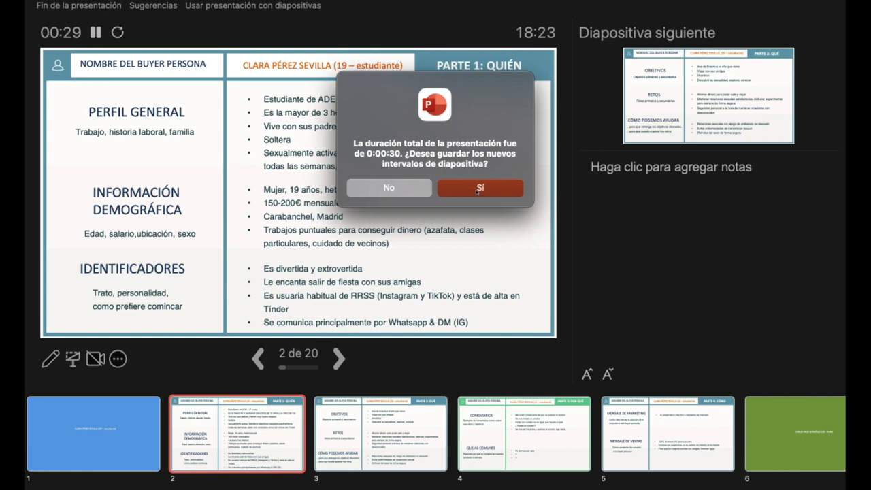
left_click(477, 190)
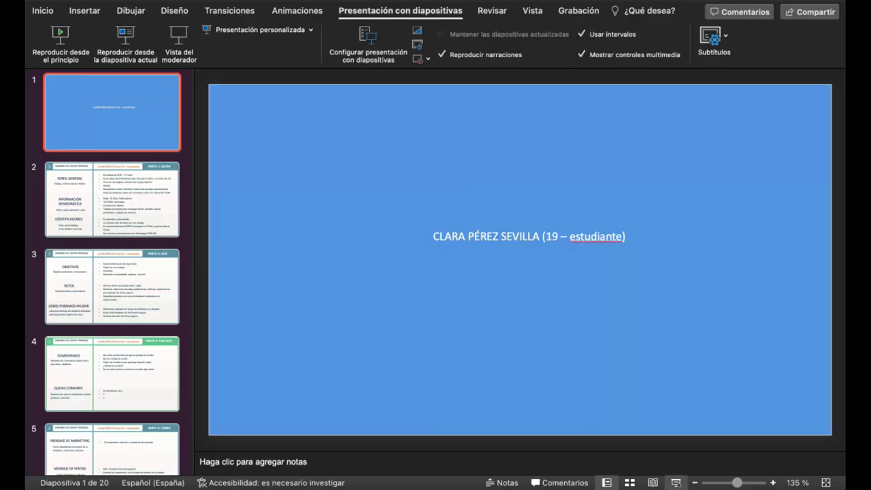
left_click(677, 482)
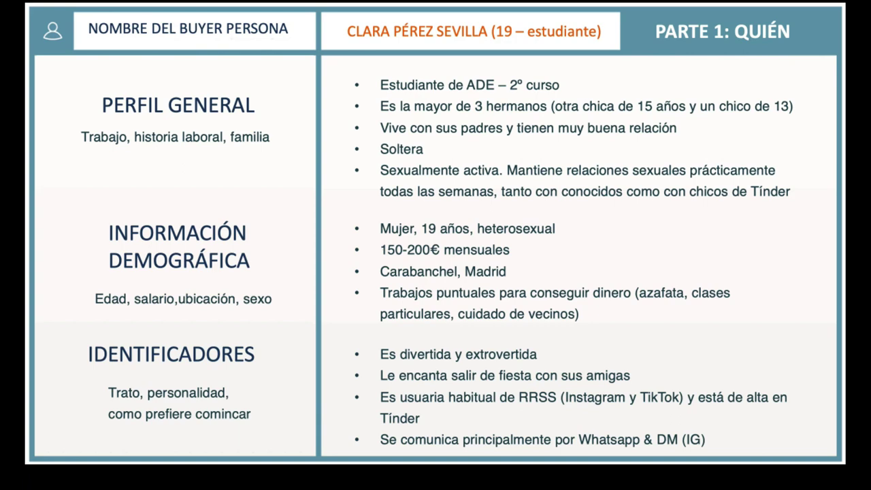
Exit the timed slideshow after it advances to PARTE 1: QUIÉN on slide 2
key("Escape")
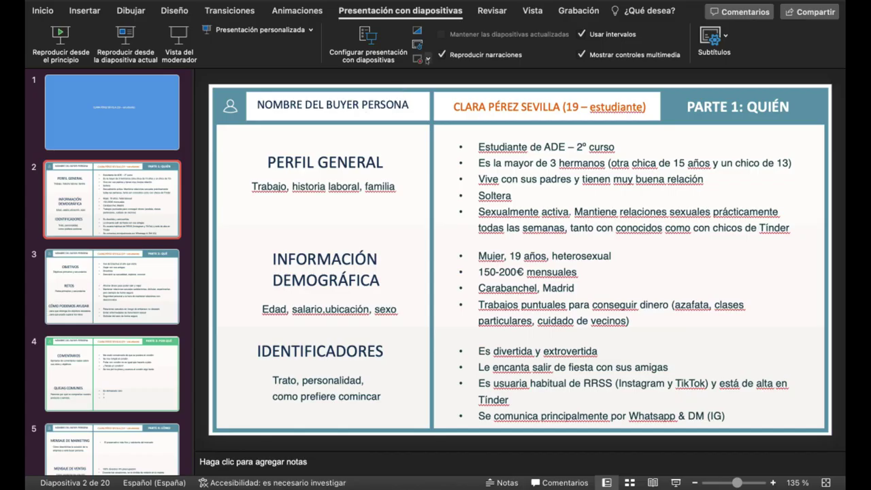
Start a Grabar presentación con diapositivas recording with camera access allowed
left_click(428, 60)
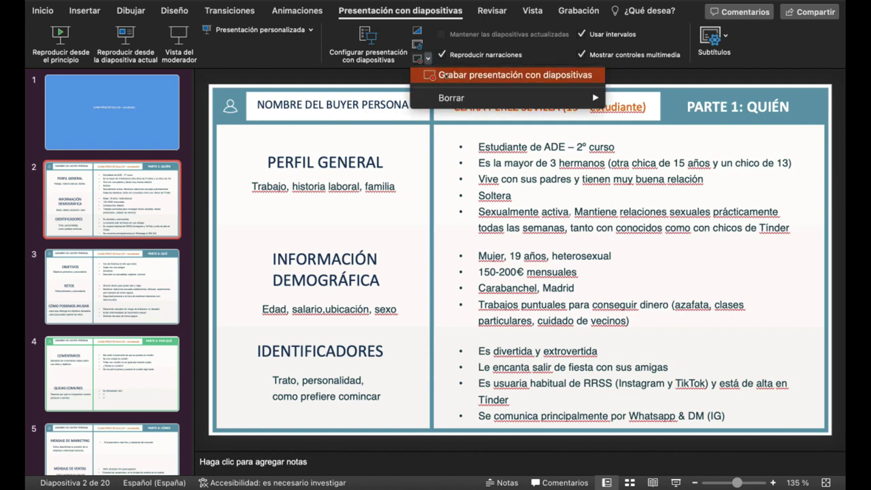
left_click(446, 75)
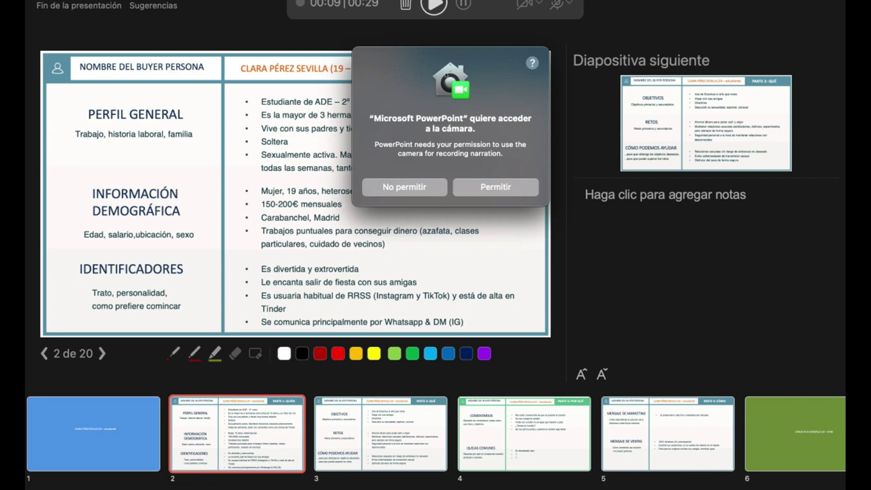
left_click(495, 189)
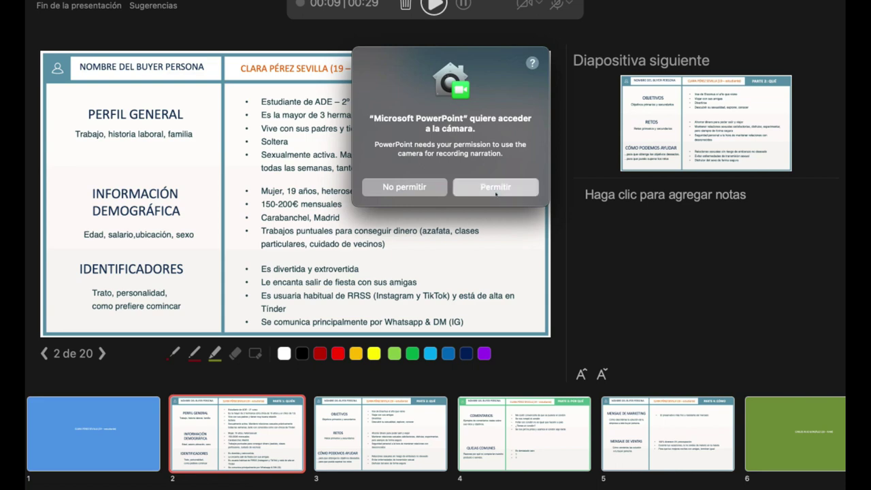
left_click(434, 5)
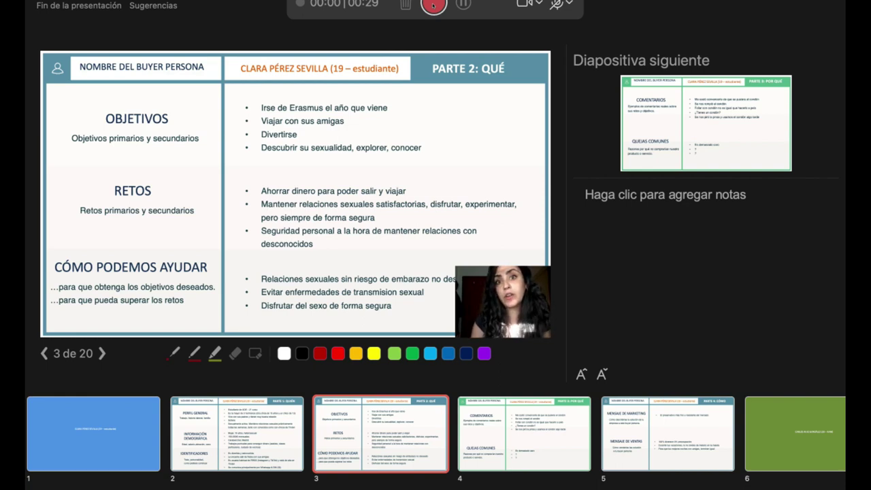
Blur the background behind the speaker with Desenfocar fondo, then end the recording with Esc
left_click(539, 3)
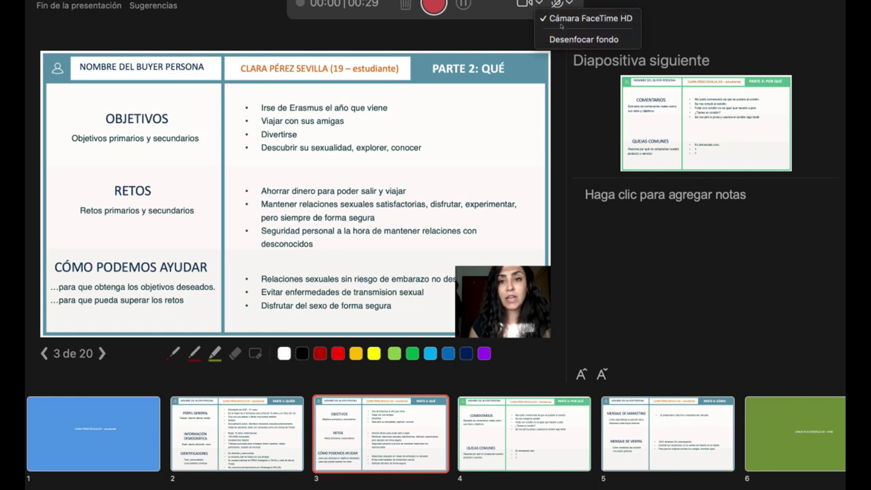
left_click(557, 39)
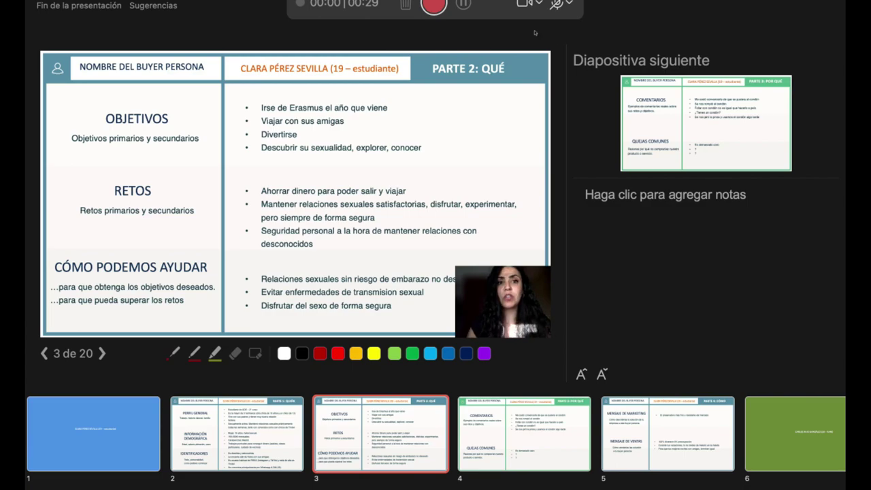
key("Escape")
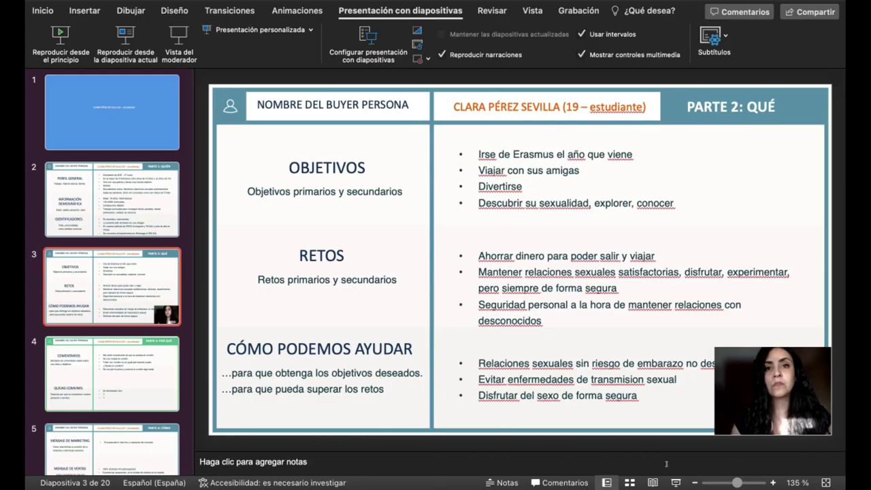
mouse_move(772, 381)
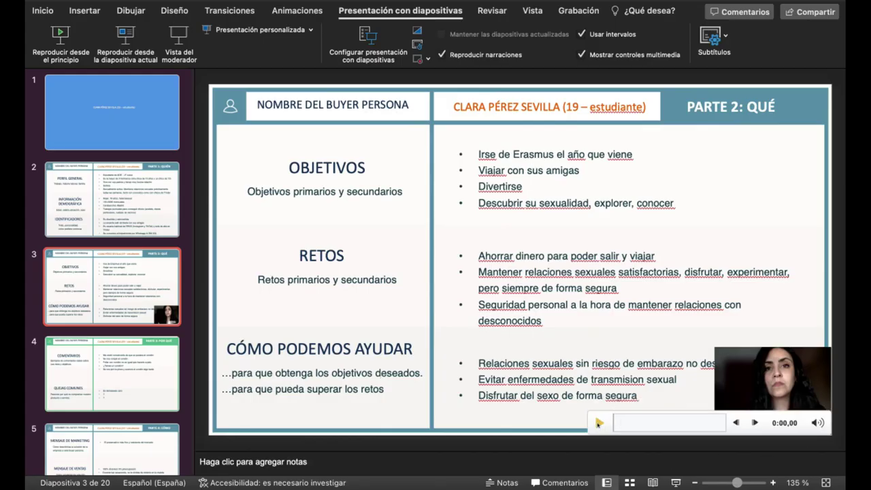
Play and pause the narration video on slide 3 to review it
left_click(598, 423)
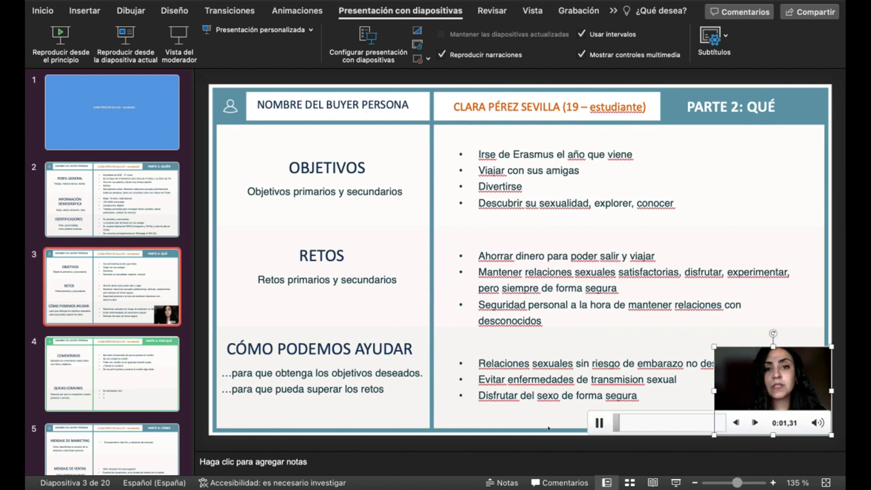
left_click(727, 370)
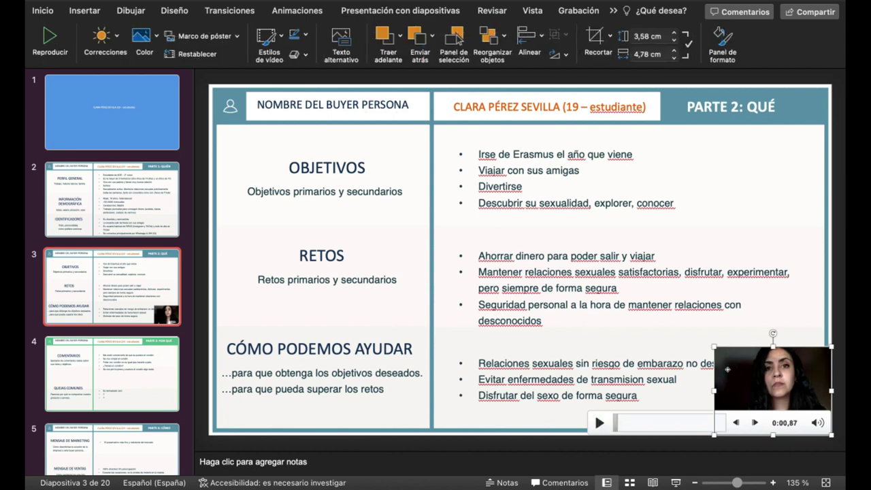
left_click(205, 35)
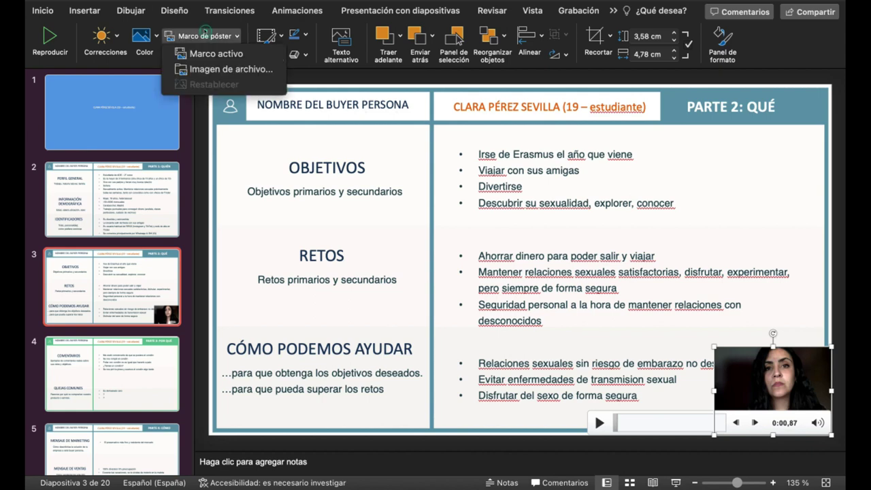
left_click(206, 29)
Crop the video to an oval shape and move it to the slide's upper right
left_click(600, 49)
mouse_move(643, 72)
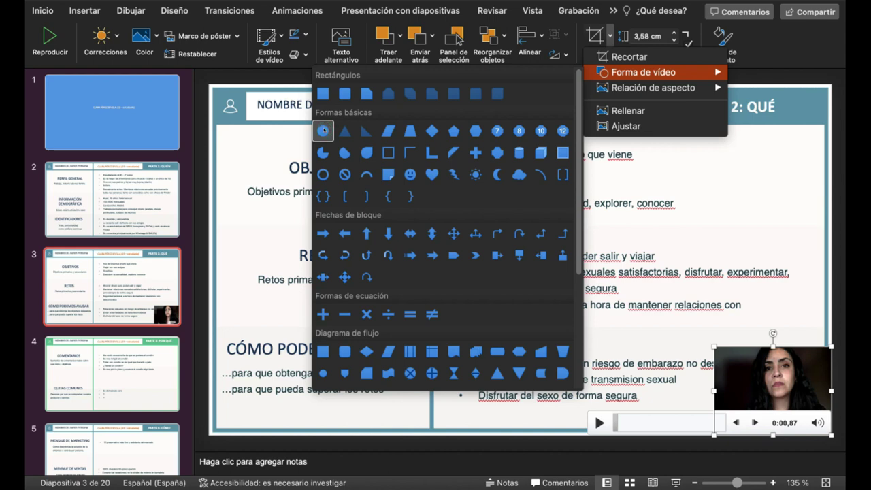
left_click(323, 130)
mouse_move(773, 387)
left_mouse_down()
mouse_move(755, 297)
mouse_move(781, 178)
left_mouse_up()
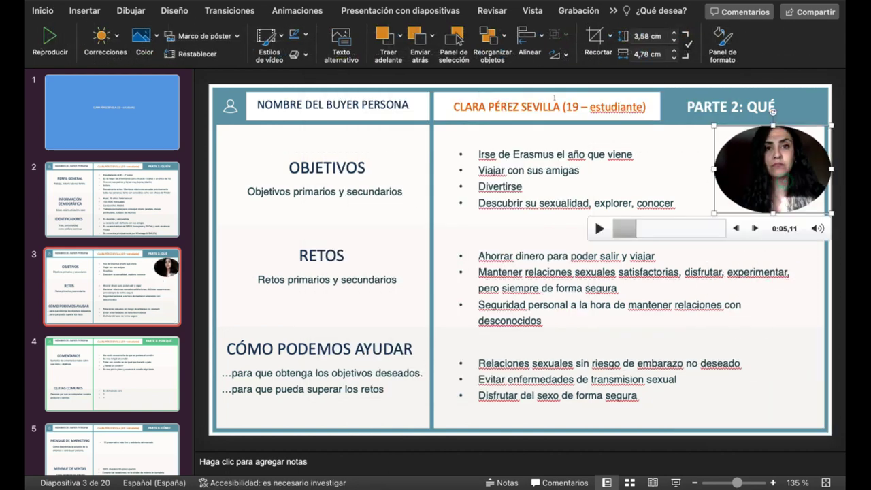
Try several video styles, finishing with the tilted white-frame Moderado style
left_click(278, 37)
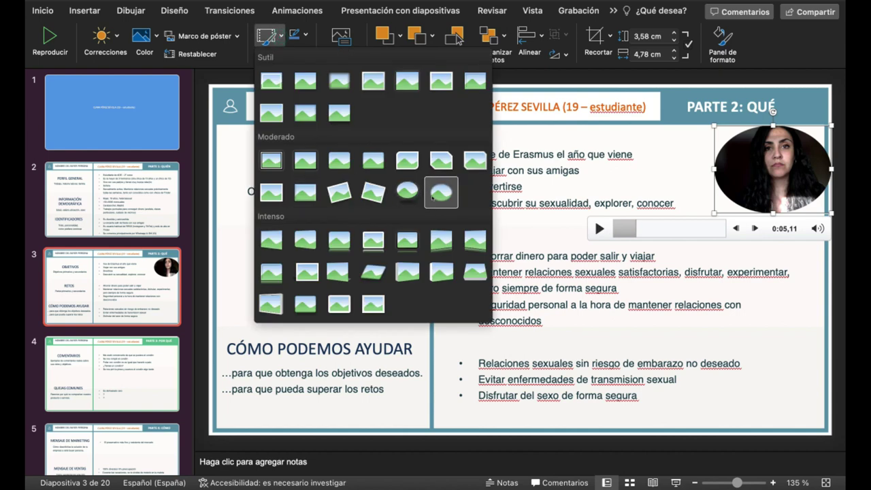
left_click(433, 196)
left_click(280, 38)
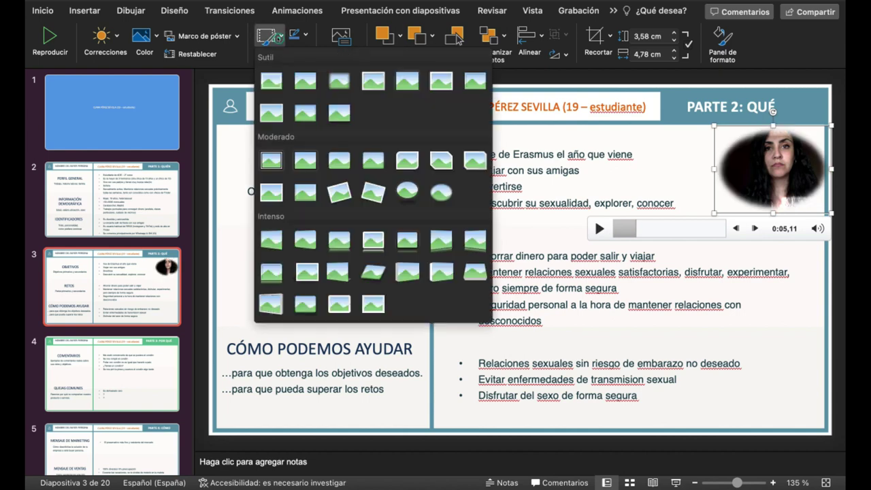
left_click(377, 262)
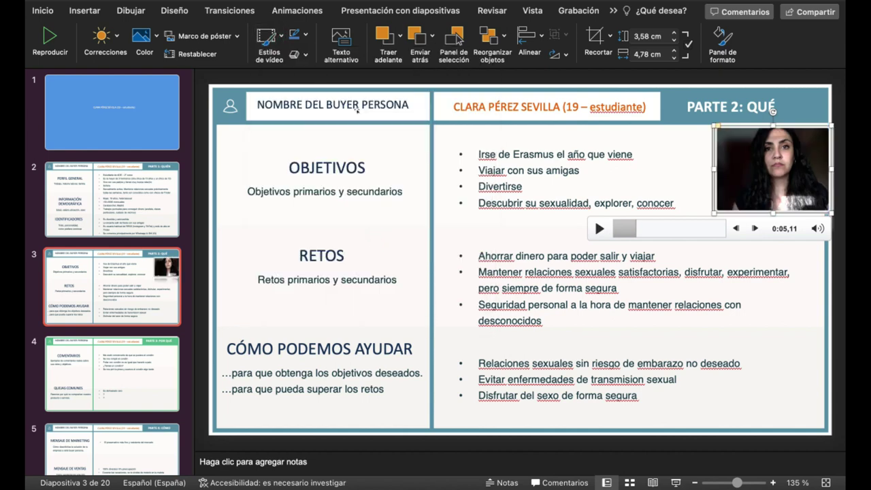
left_click(280, 36)
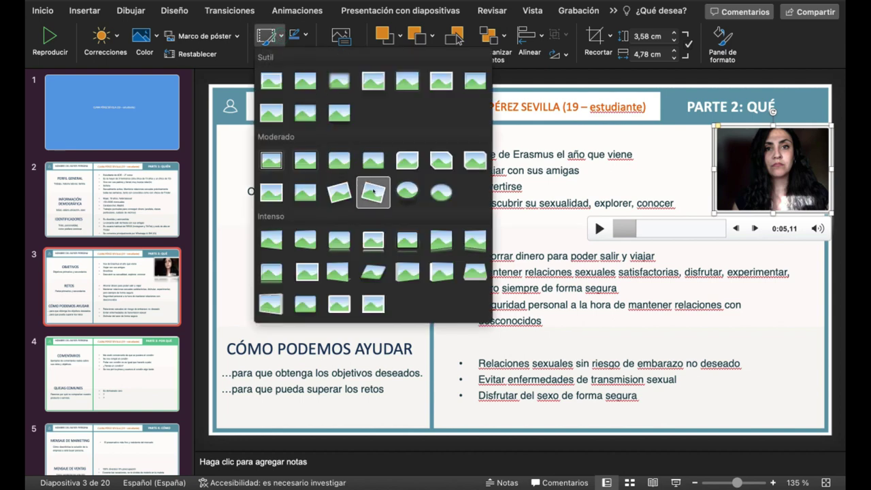
left_click(373, 191)
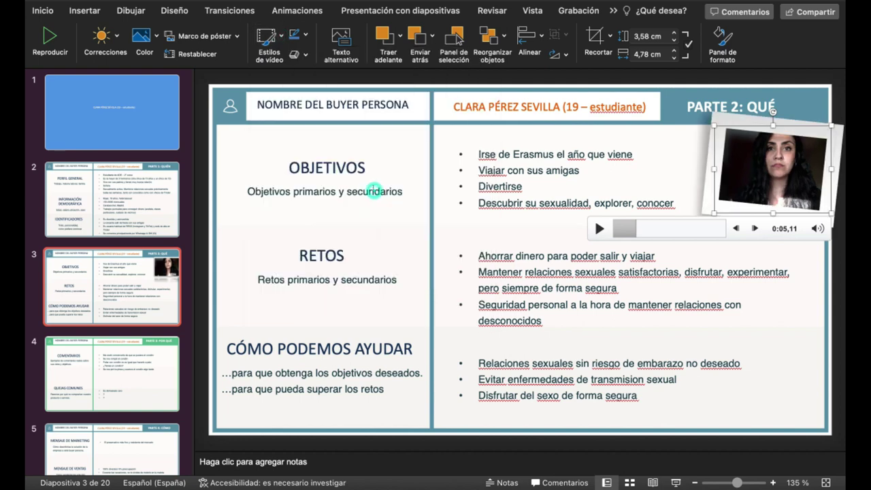
left_click(746, 315)
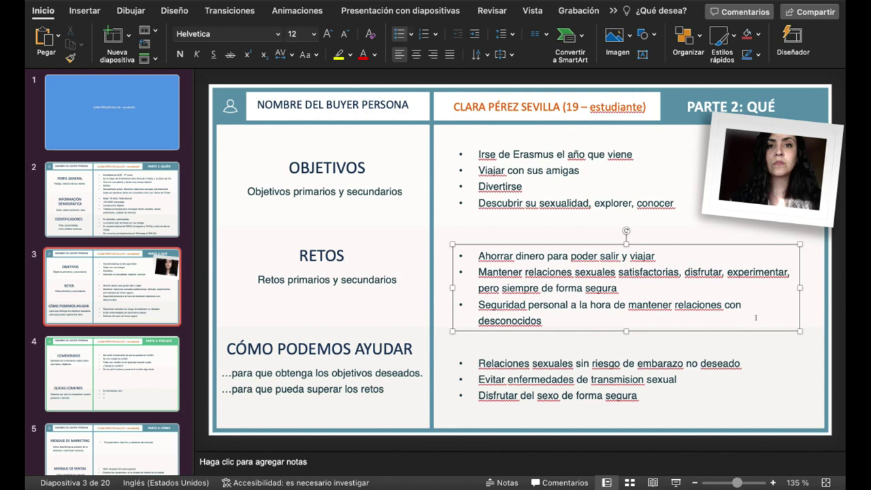